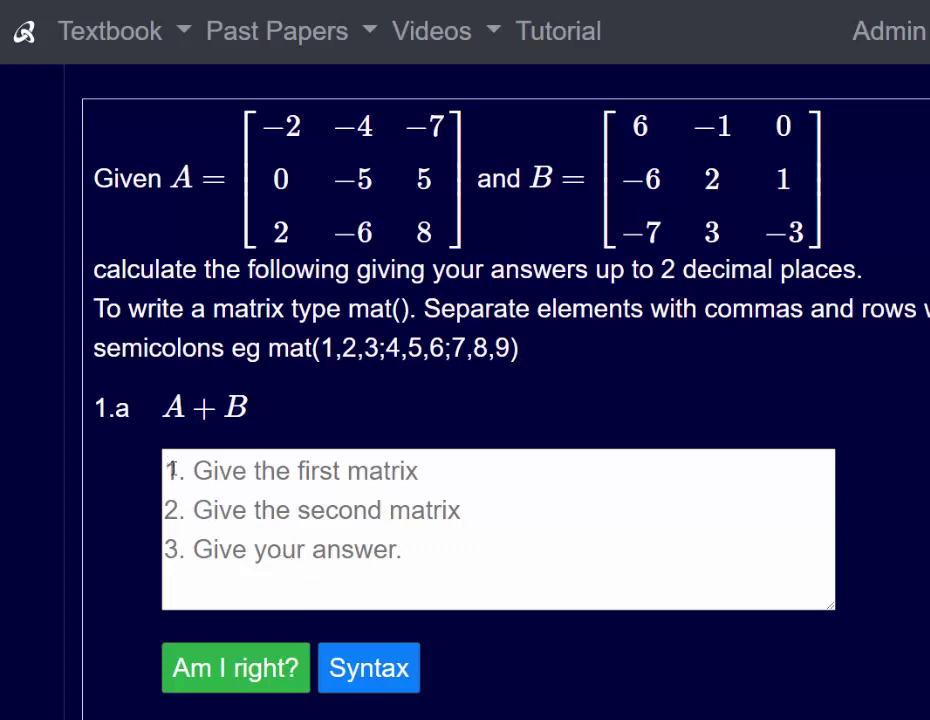
Place the cursor in the empty answer box of question 1.a (A + B).
{"action": "left_click", "coordinate": [168, 469]}
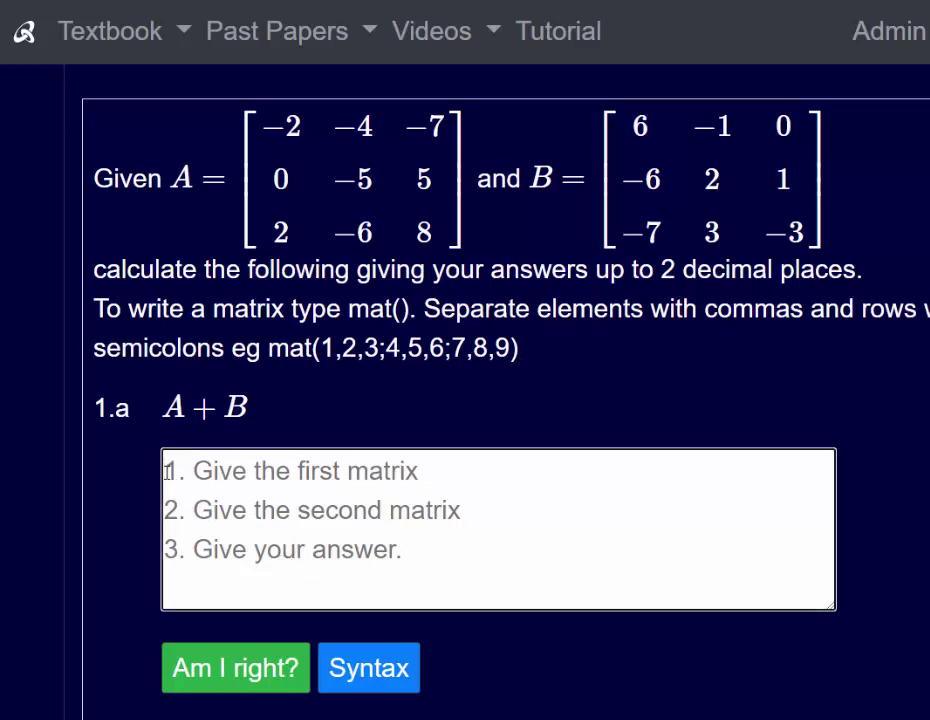
Enter A =mat(-2,-4,-7;0,-5,5;2,-6,8) in the 1.a answer and submit it for checking.
{"action": "type", "text": "A =mat("}
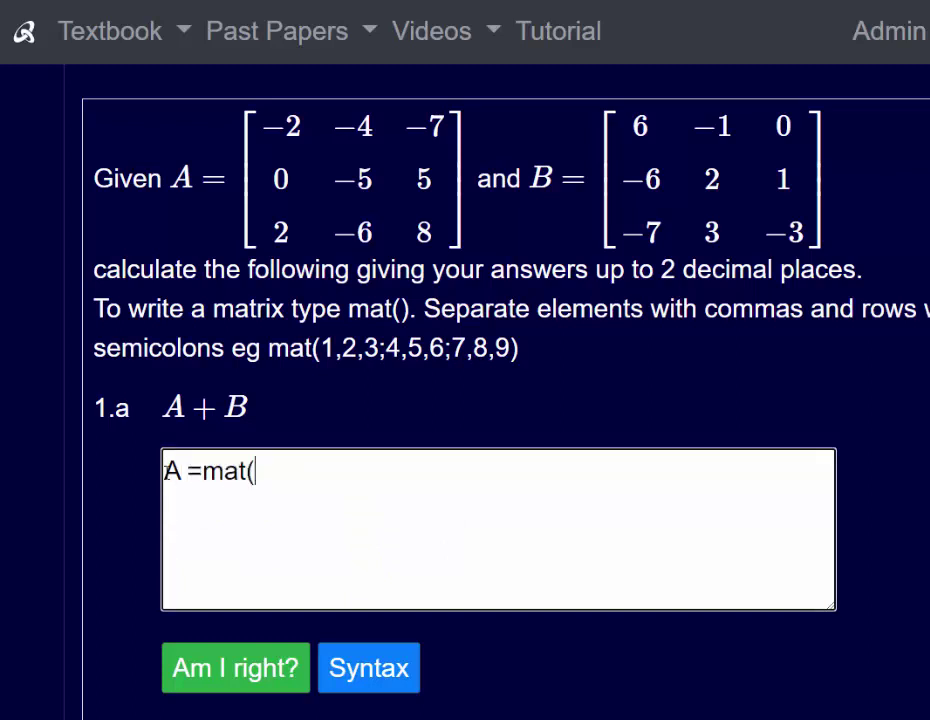
{"action": "type", "text": "-2,-4,-7"}
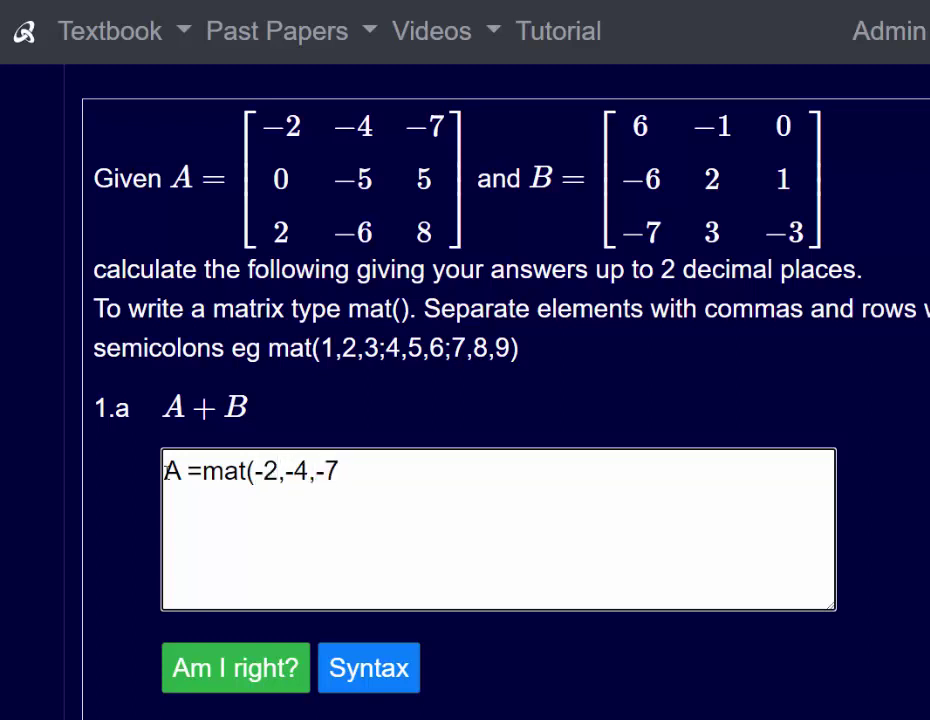
{"action": "type", "text": ";0,-5,5;2,-6,"}
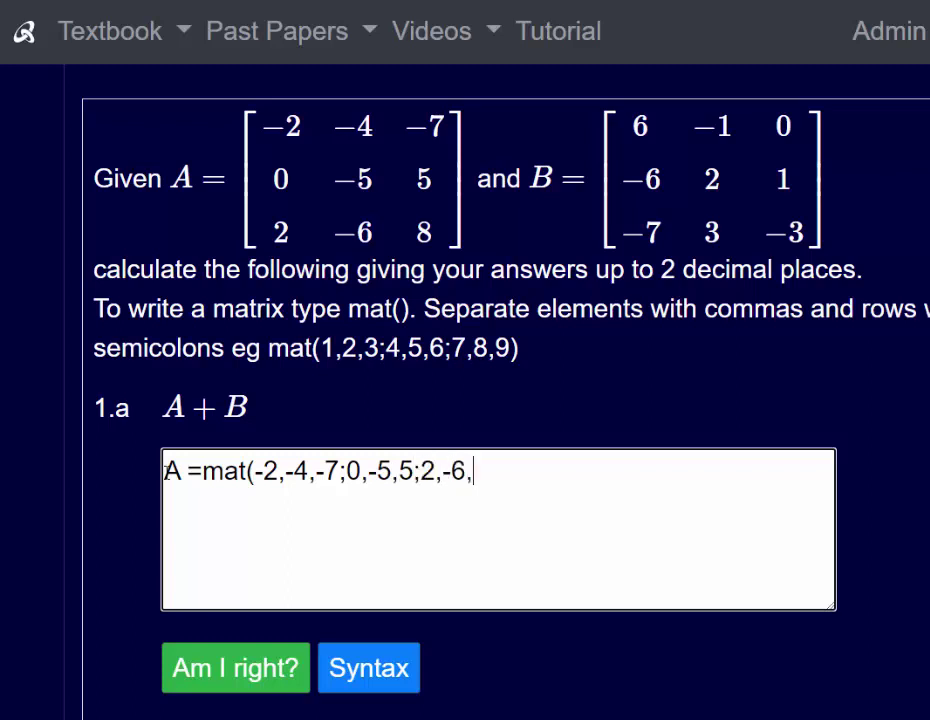
{"action": "type", "text": "8)"}
{"action": "left_click", "coordinate": [232, 675]}
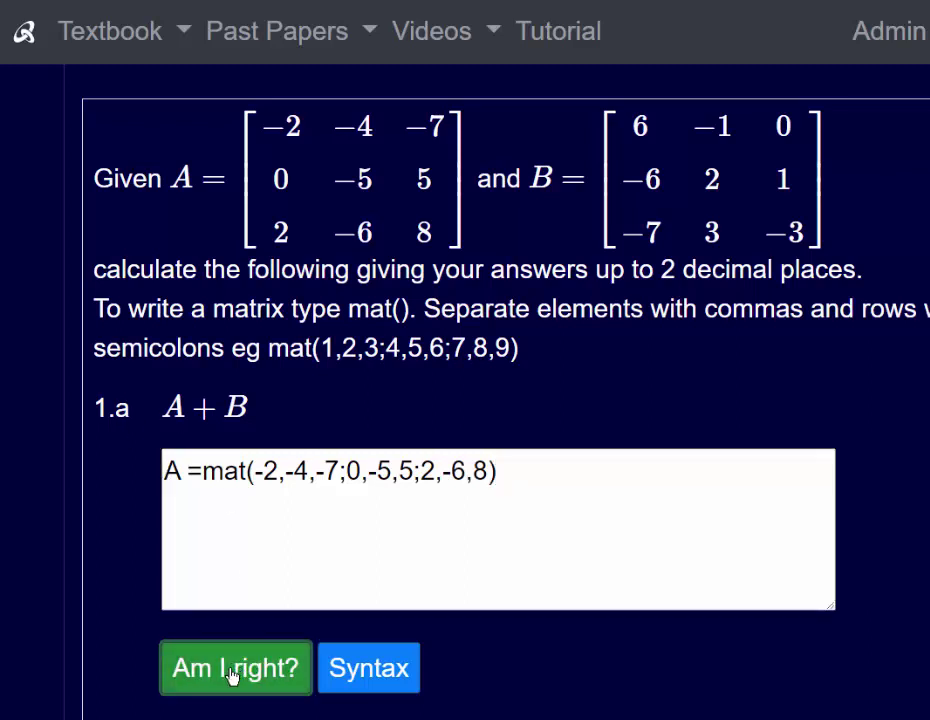
Add B = mat(6,-1,0;-6,2,1;-7,3,-3) on a new line of the 1.a answer and check it.
{"action": "left_click", "coordinate": [610, 472]}
{"action": "key", "text": "Return"}
{"action": "type", "text": "B = "}
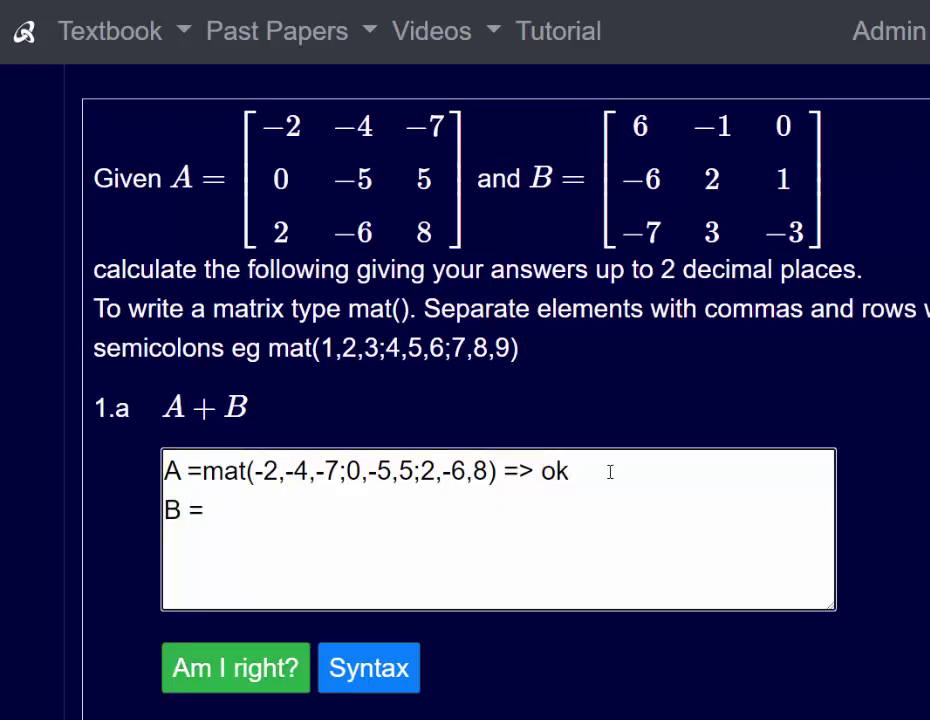
{"action": "type", "text": "mat("}
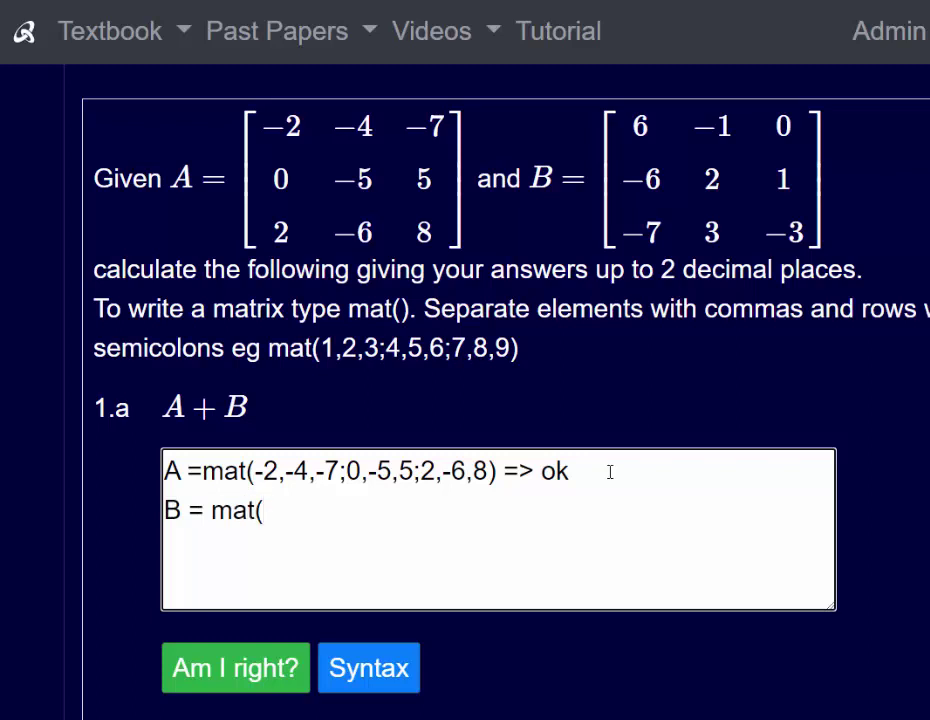
{"action": "type", "text": "6,-1,0"}
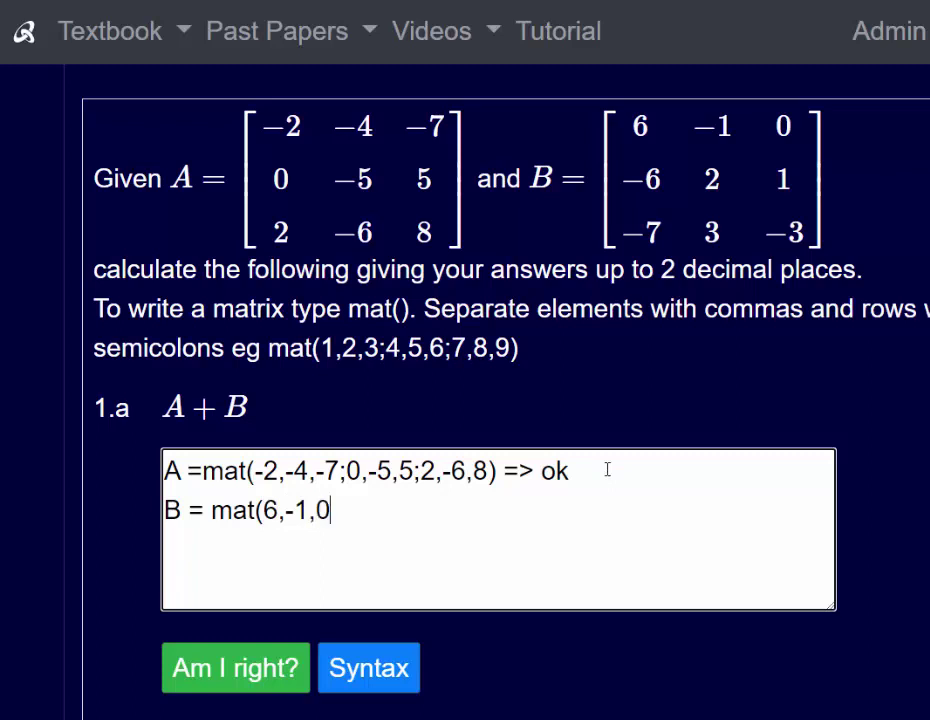
{"action": "type", "text": ";-6,2,1;-"}
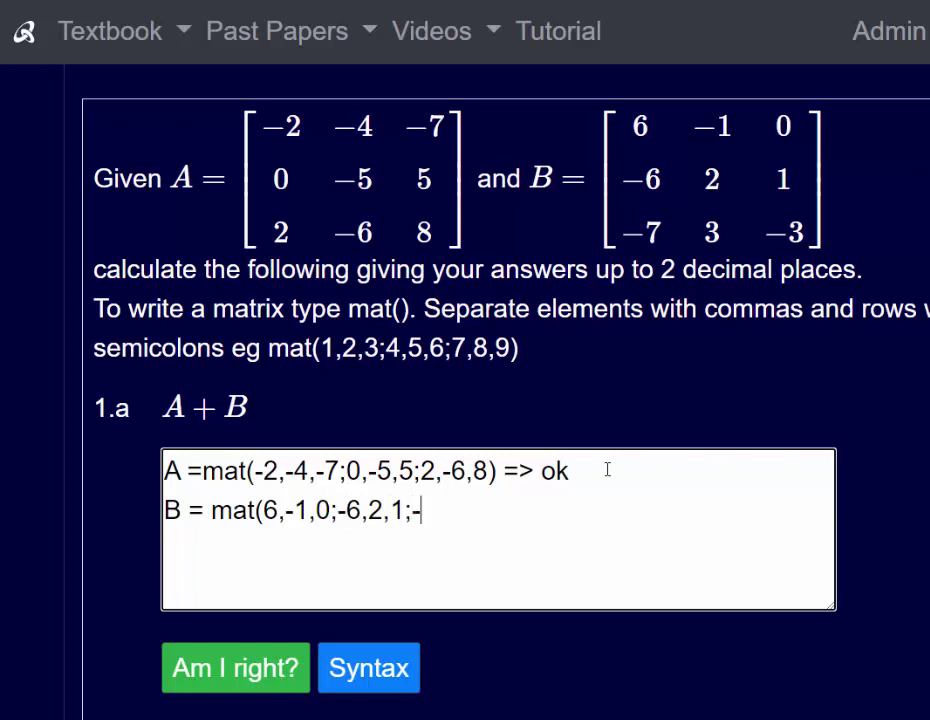
{"action": "type", "text": "7,3,-3)"}
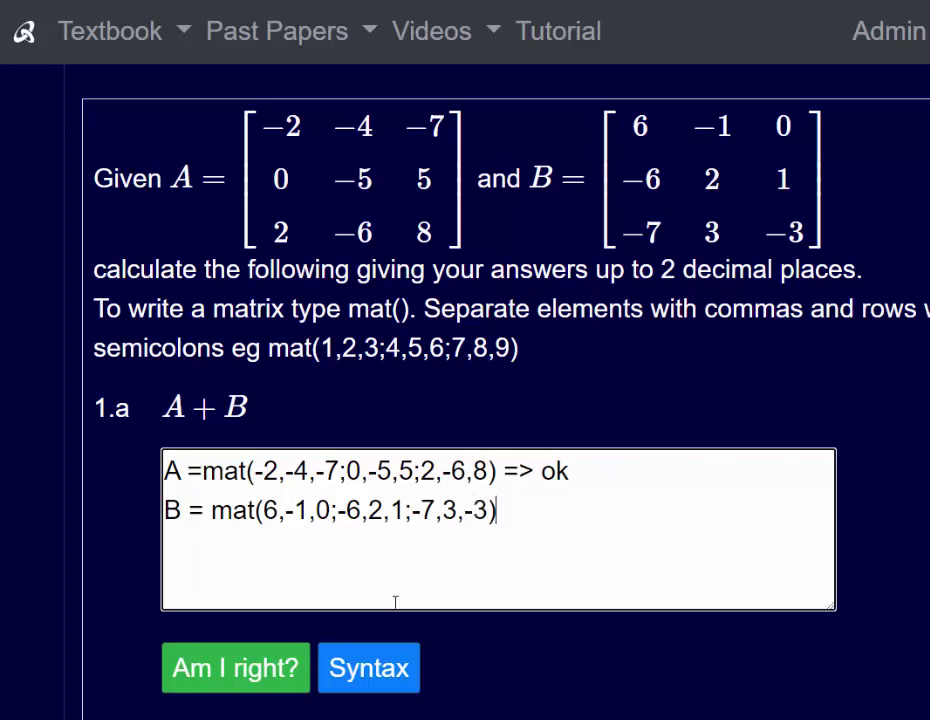
{"action": "left_click", "coordinate": [250, 673]}
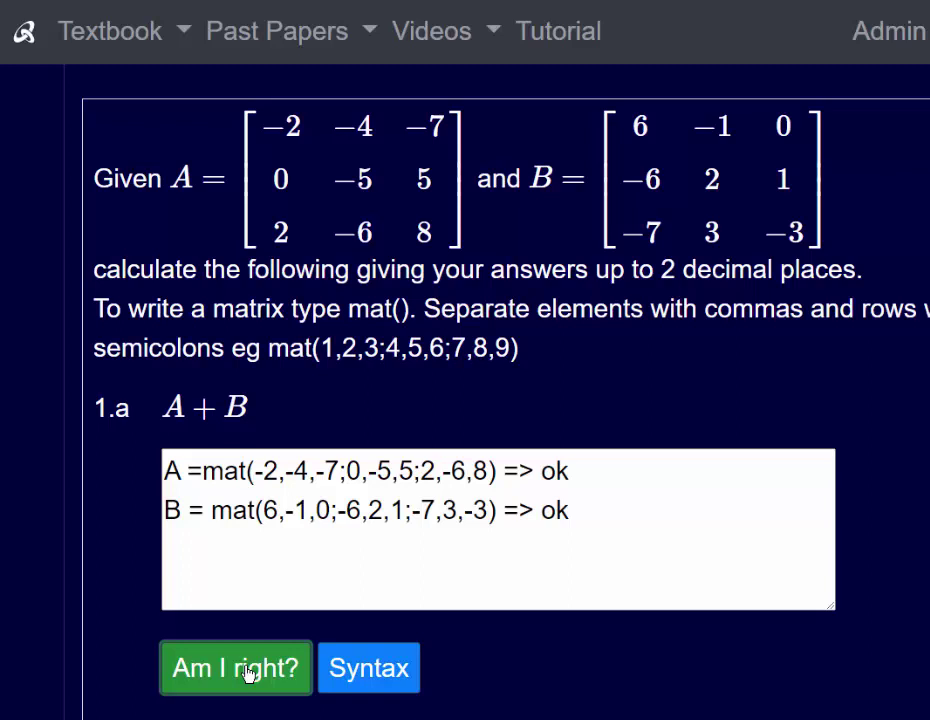
{"action": "left_click", "coordinate": [578, 508]}
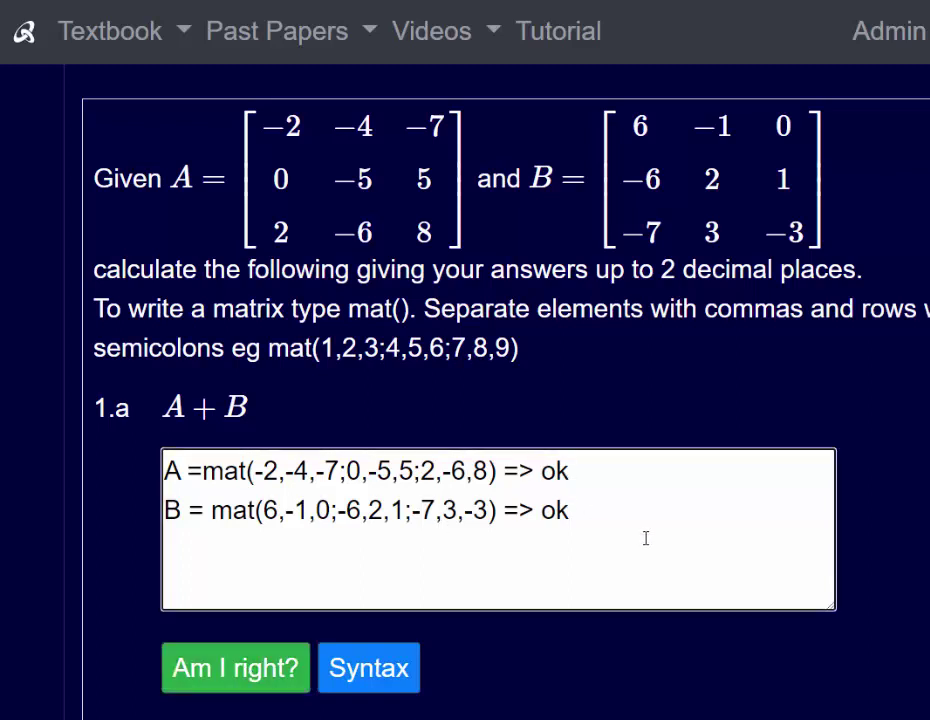
Write A + B = mat(4,-5,-7;-6,-3,6;-5,-3,5) on the third line and check it.
{"action": "key", "text": "Return"}
{"action": "type", "text": "A + B ="}
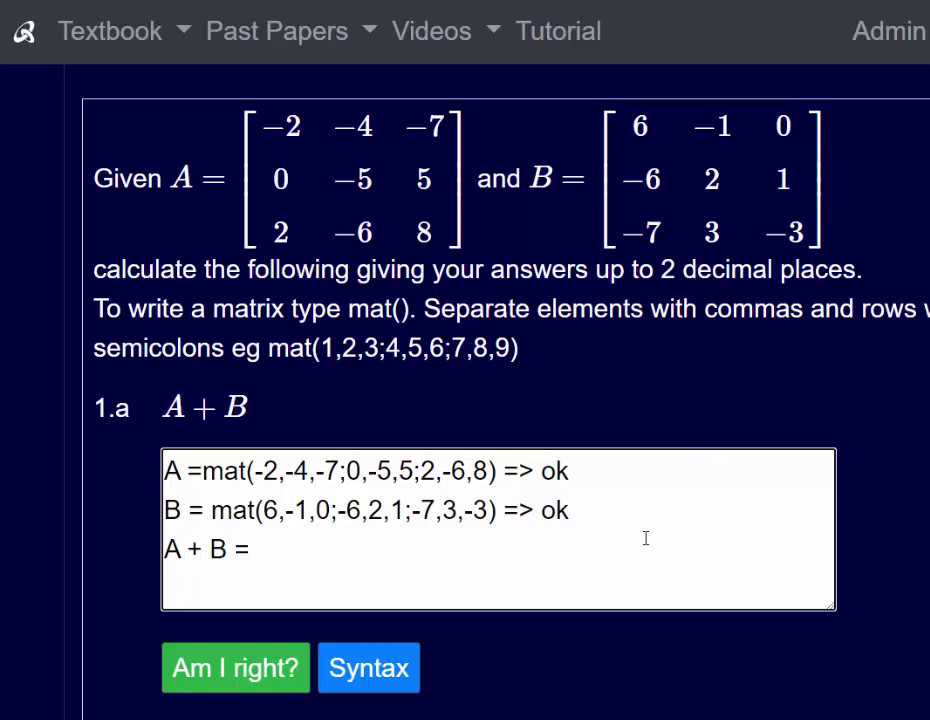
{"action": "type", "text": " mat("}
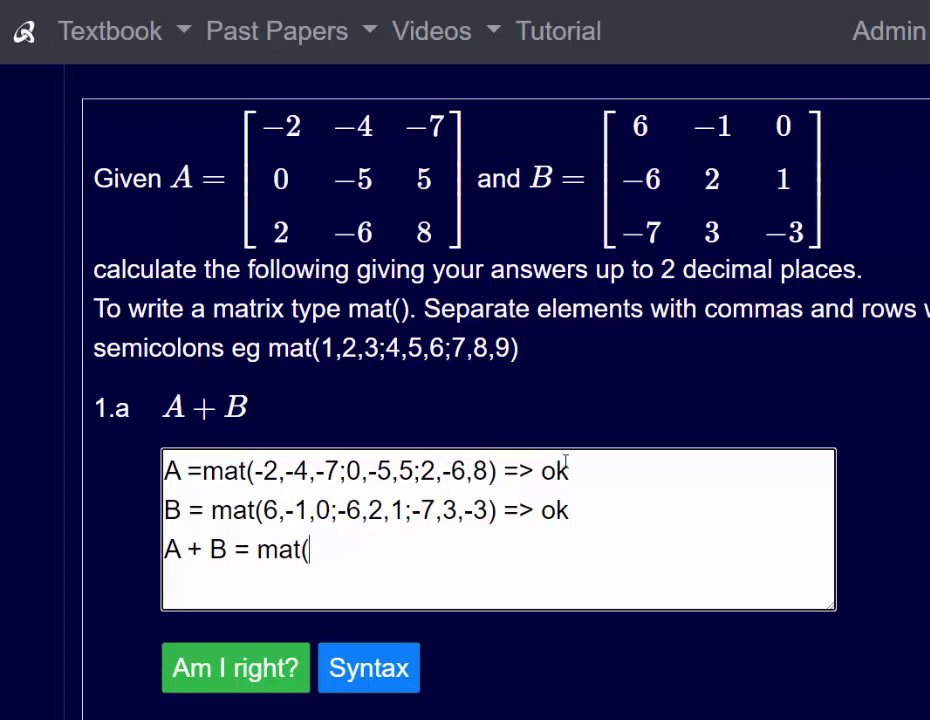
{"action": "type", "text": "4,-5,-"}
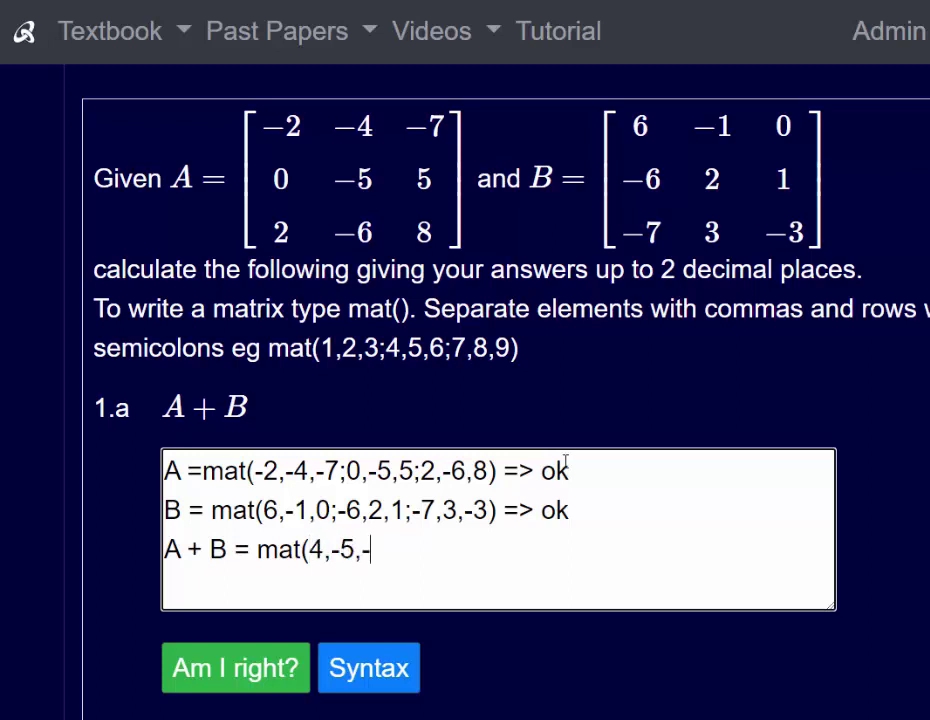
{"action": "type", "text": "7;-6,-3"}
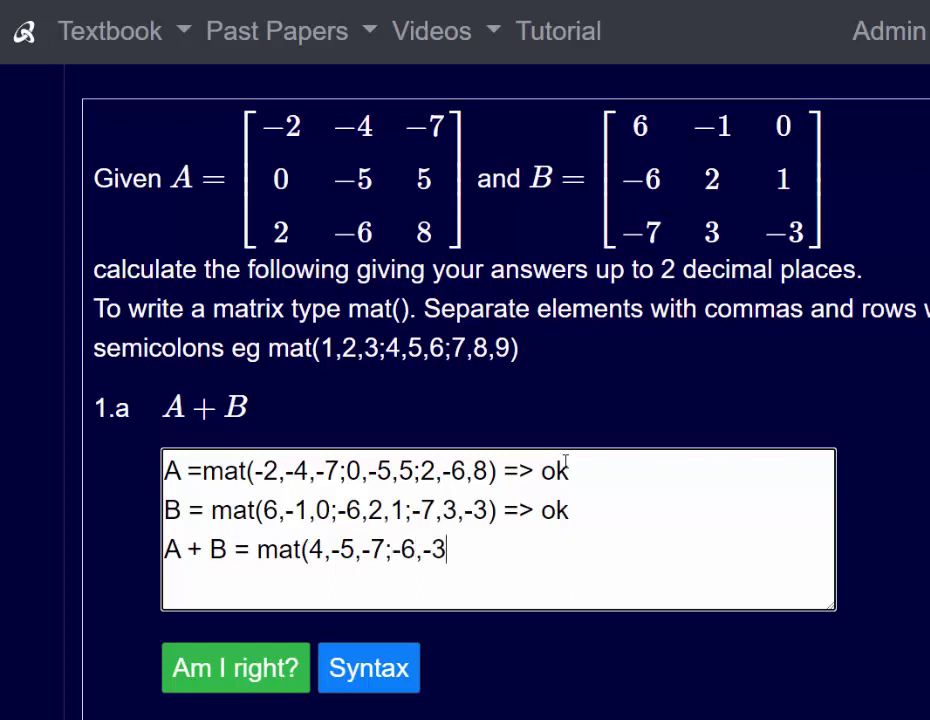
{"action": "type", "text": ",6;-5,"}
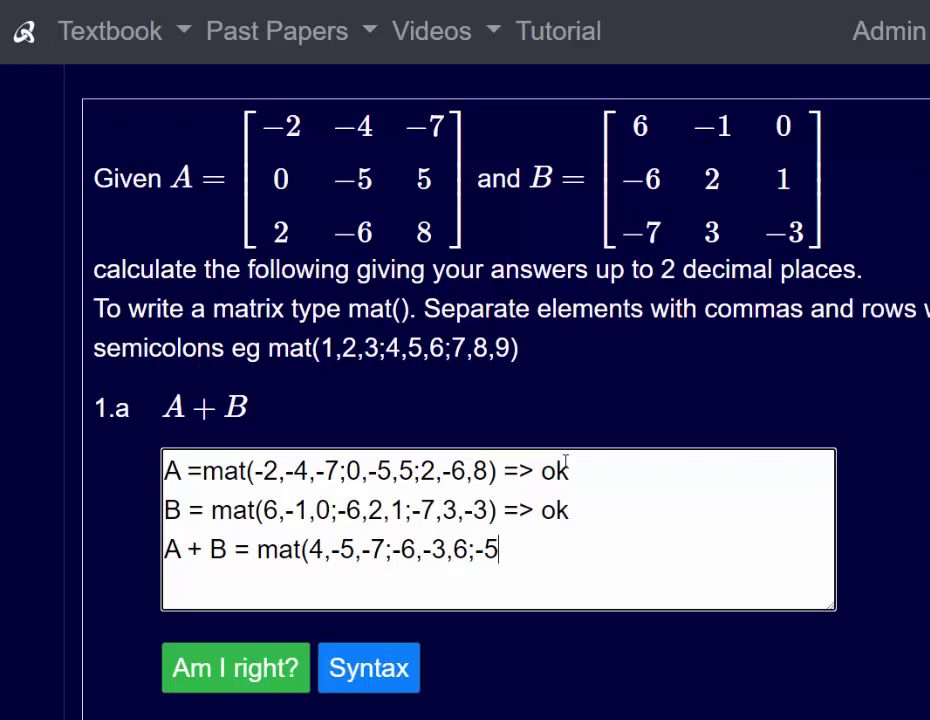
{"action": "type", "text": "-3,5)"}
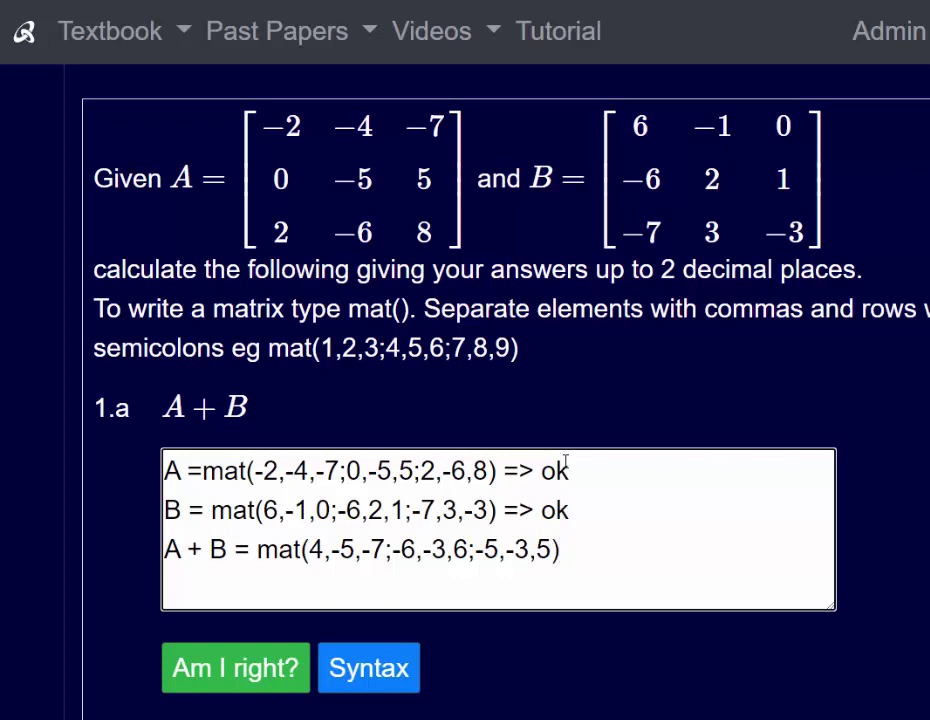
{"action": "left_click", "coordinate": [230, 670]}
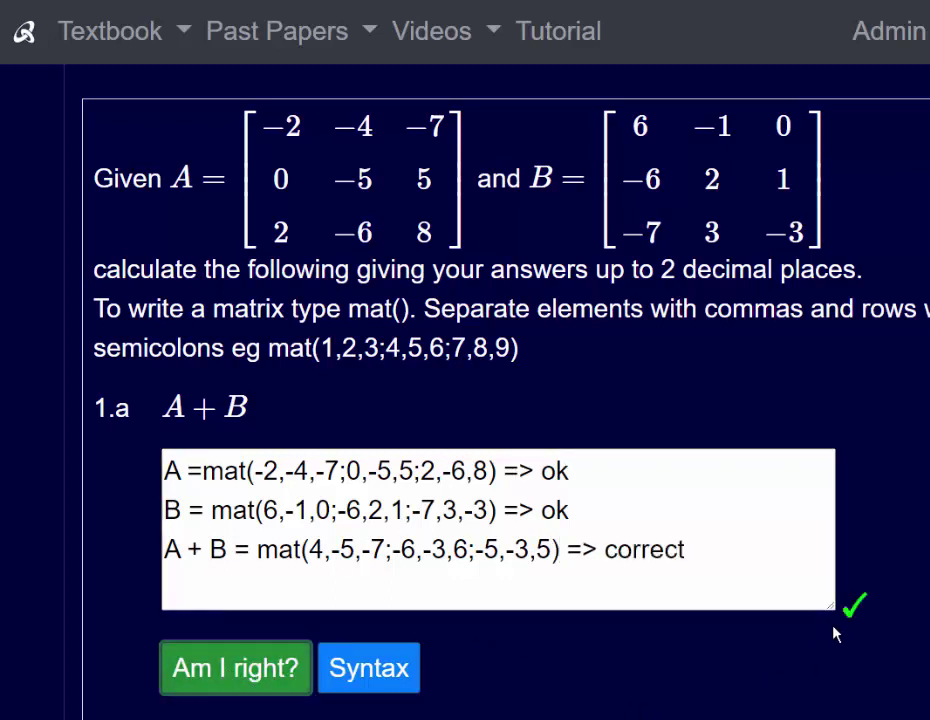
Copy the A and B definitions from the 1.a answer into the 1.c answer box.
{"action": "scroll", "coordinate": [614, 425], "scroll_direction": "down", "scroll_amount": 3}
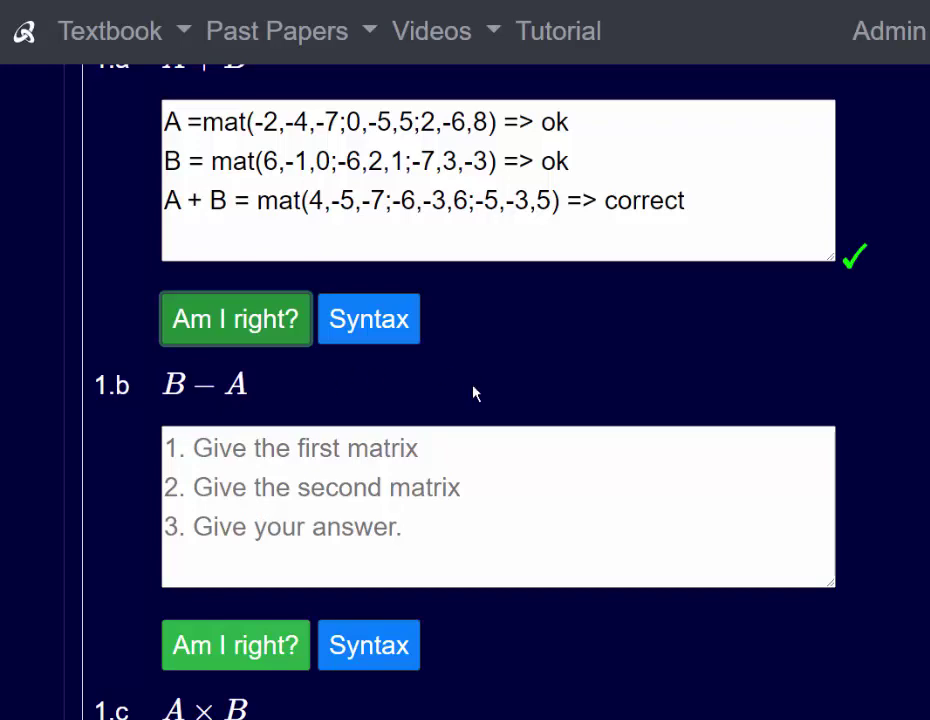
{"action": "scroll", "coordinate": [478, 390], "scroll_direction": "down", "scroll_amount": 2}
{"action": "scroll", "coordinate": [88, 572], "scroll_direction": "down", "scroll_amount": 1}
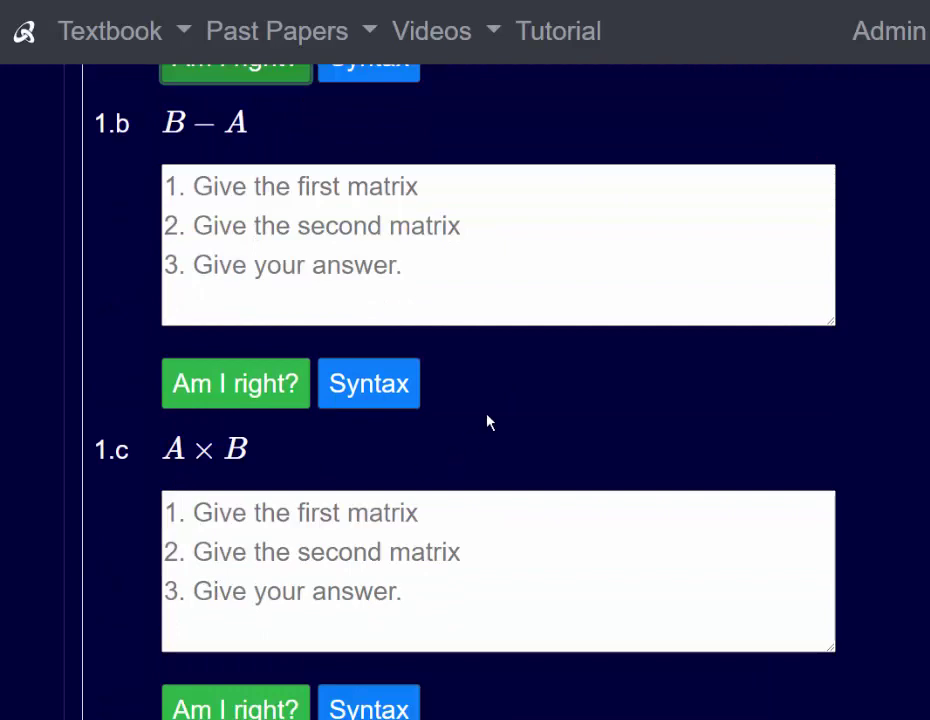
{"action": "scroll", "coordinate": [800, 406], "scroll_direction": "up", "scroll_amount": 4}
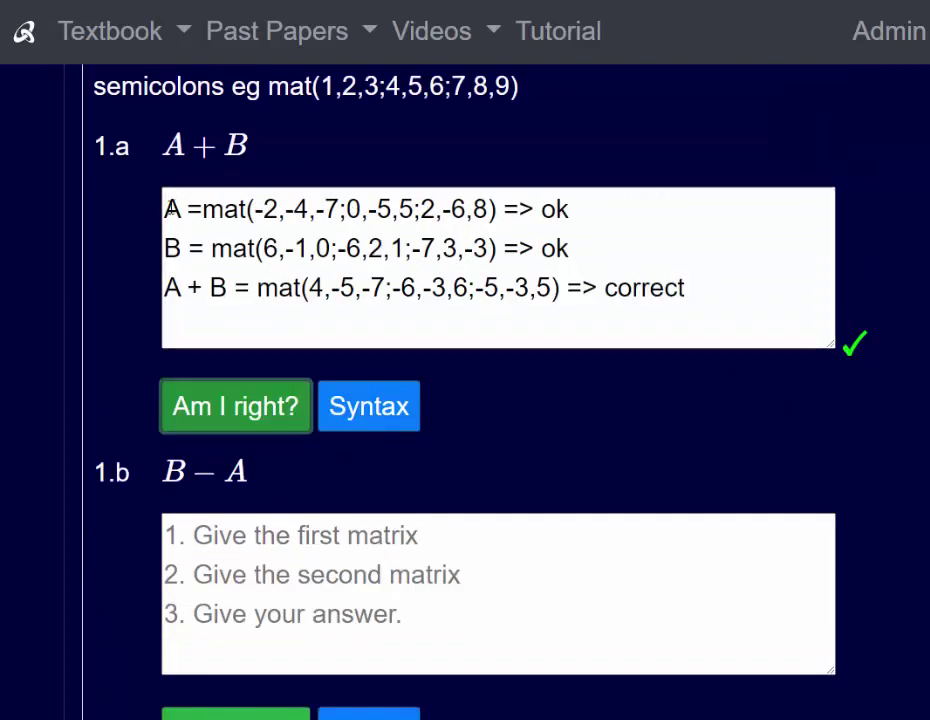
{"action": "left_click_drag", "start_coordinate": [168, 208], "coordinate": [598, 233]}
{"action": "key", "text": "ctrl+c"}
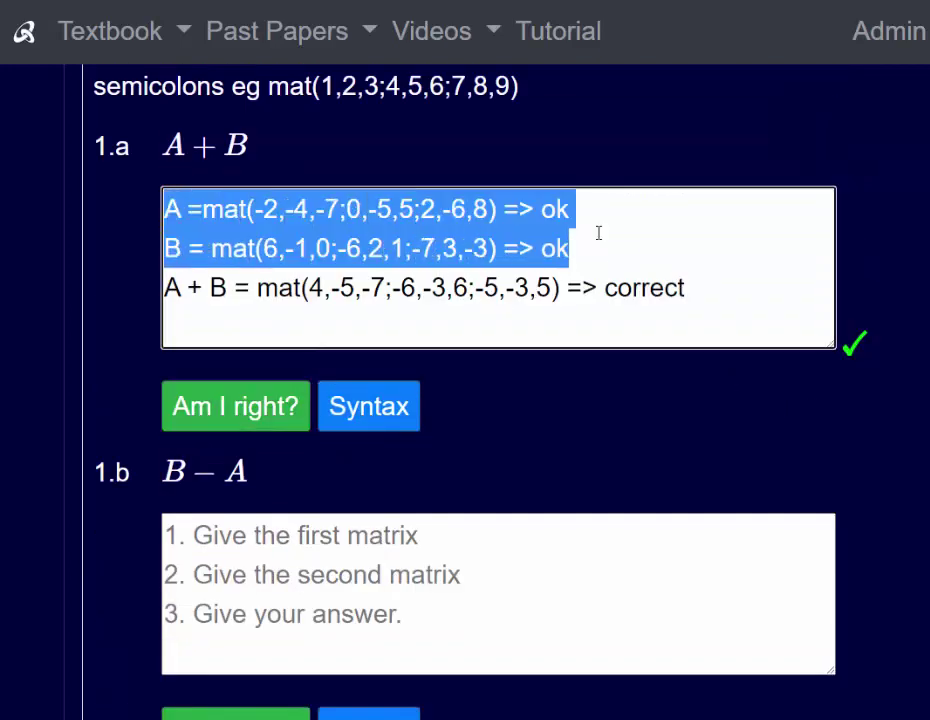
{"action": "scroll", "coordinate": [675, 376], "scroll_direction": "down", "scroll_amount": 4}
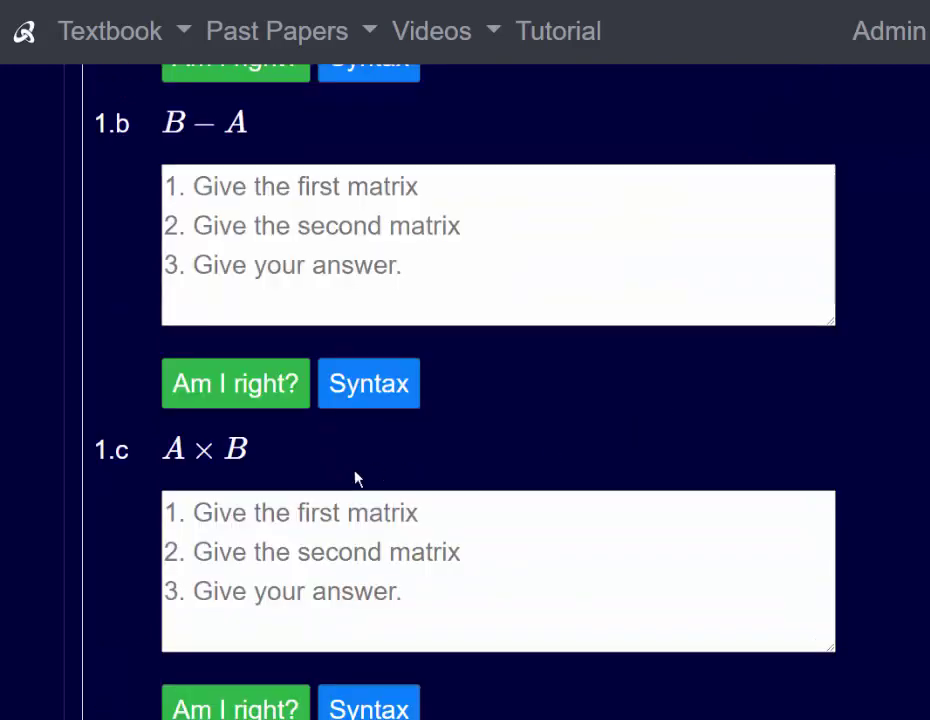
{"action": "left_click", "coordinate": [227, 522]}
{"action": "key", "text": "ctrl+v"}
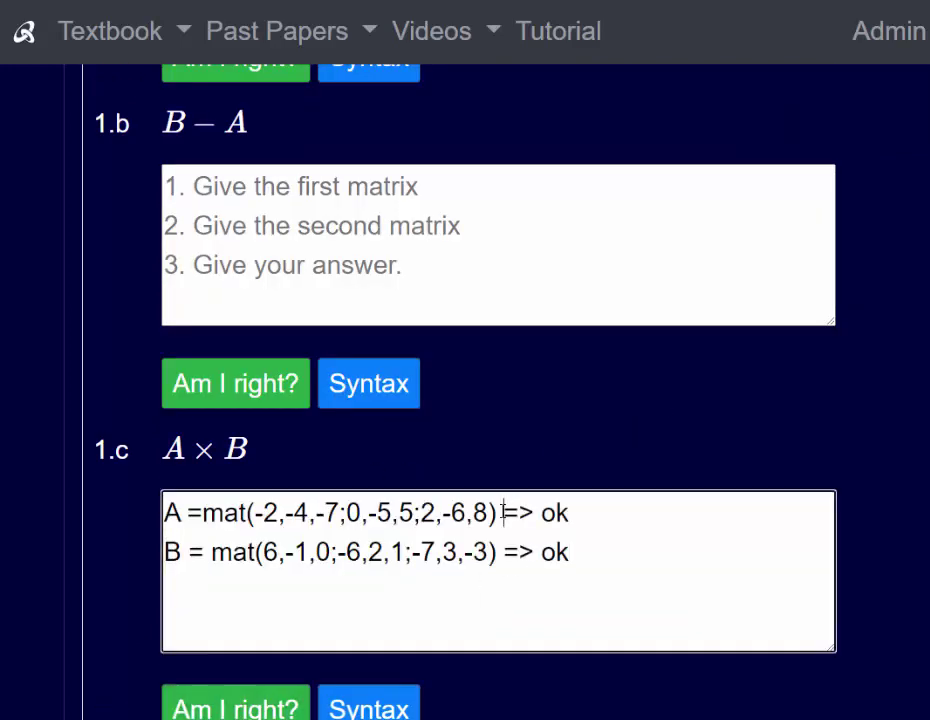
Remove both '=> ok' tags from the pasted lines and check the 1.c definitions.
{"action": "left_click_drag", "start_coordinate": [503, 512], "coordinate": [575, 505]}
{"action": "key", "text": "BackSpace"}
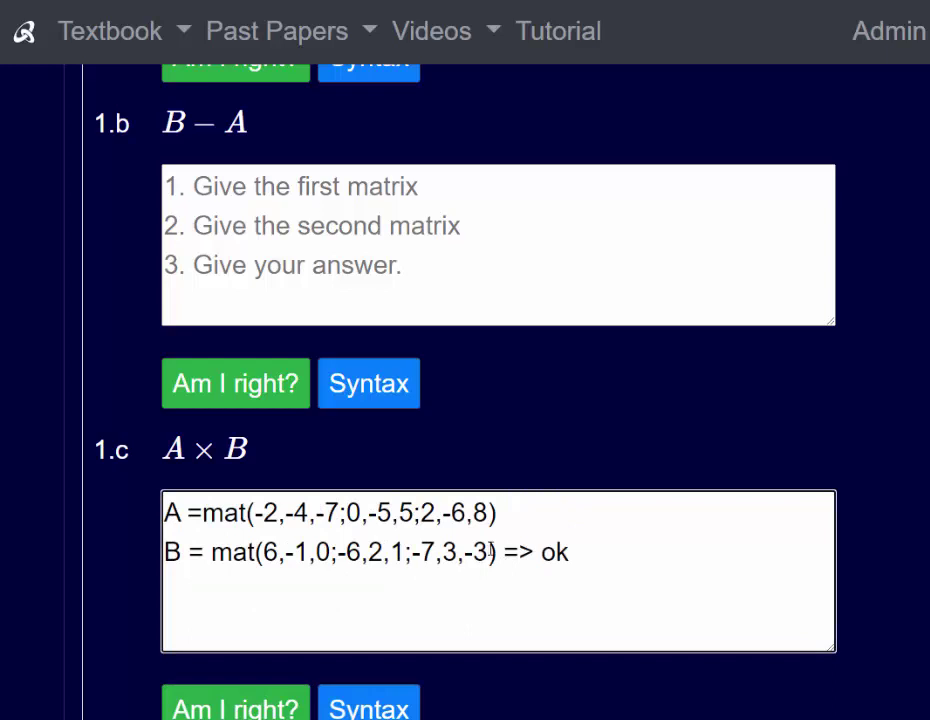
{"action": "left_click_drag", "start_coordinate": [495, 550], "coordinate": [608, 536]}
{"action": "key", "text": "BackSpace"}
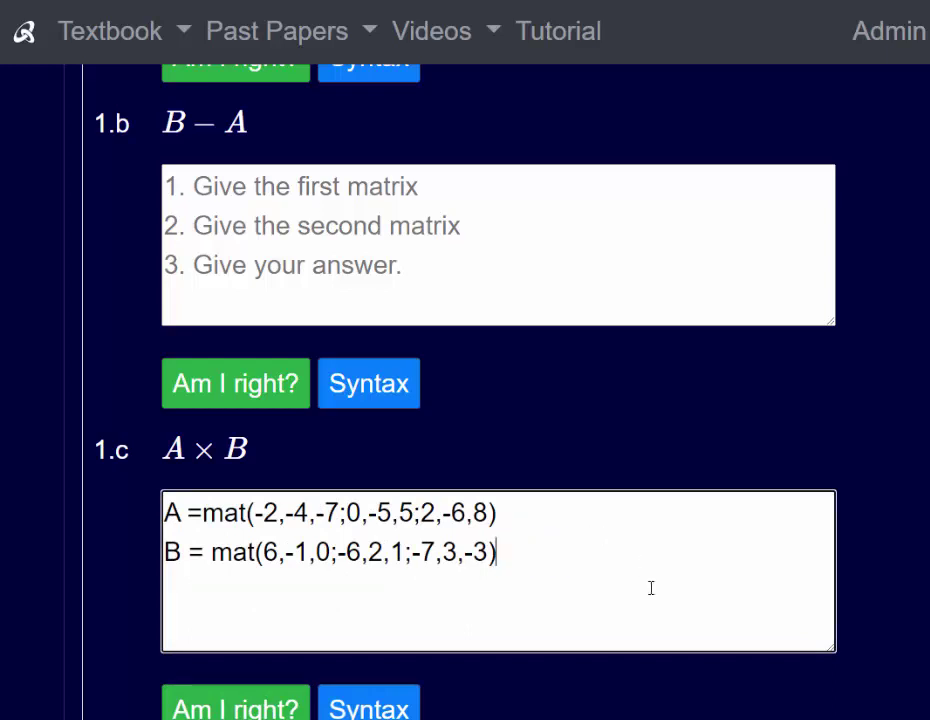
{"action": "left_click", "coordinate": [235, 710]}
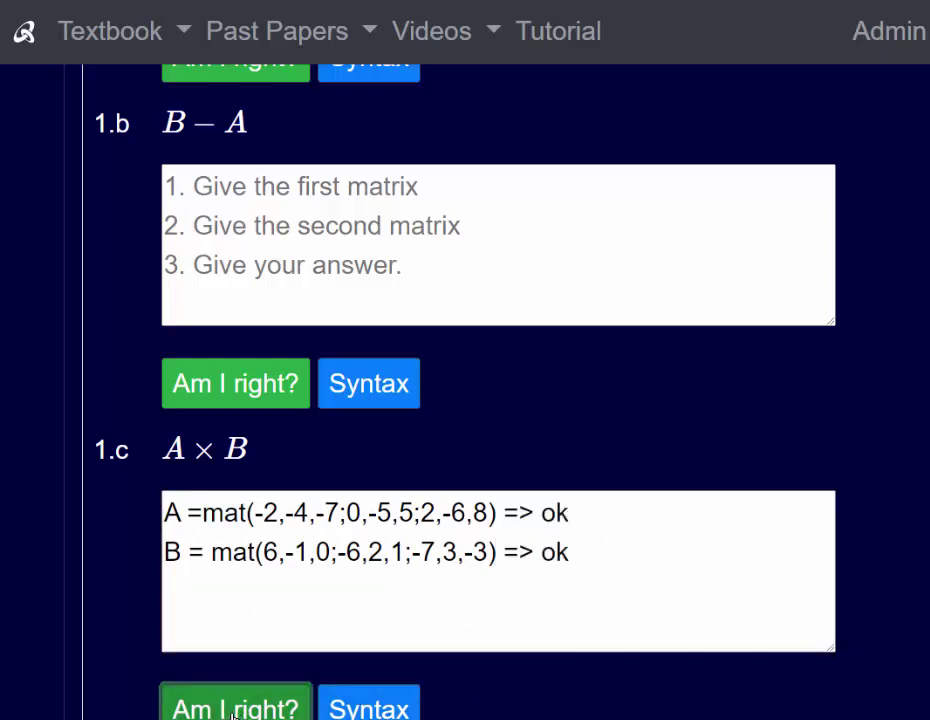
{"action": "key", "text": "alt+Tab"}
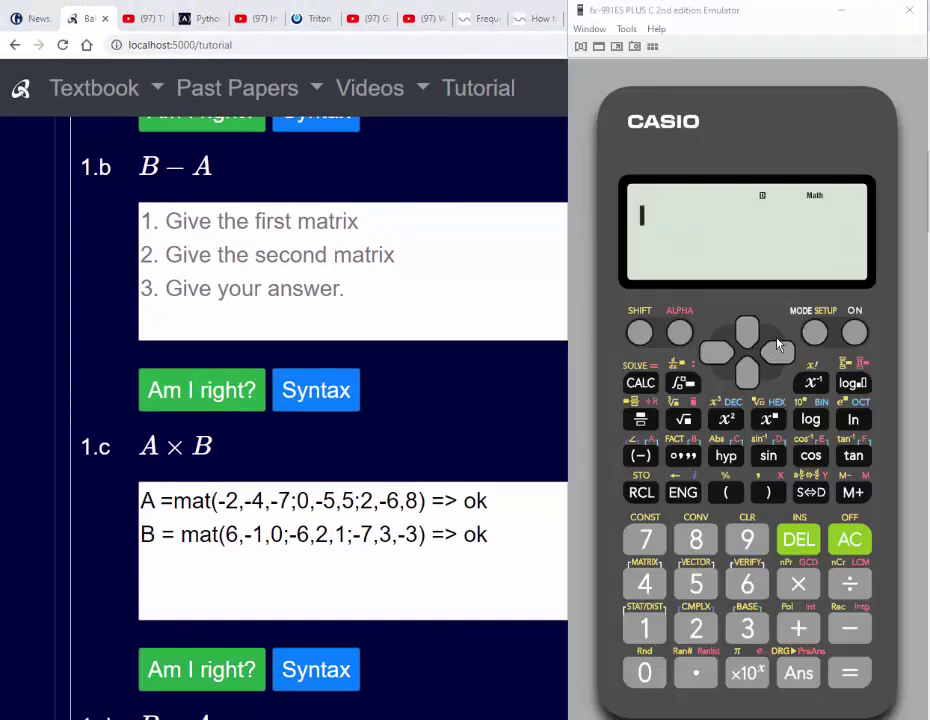
Put the calculator in Matrix mode and define MatA as a 3×3 matrix.
{"action": "left_click", "coordinate": [813, 333]}
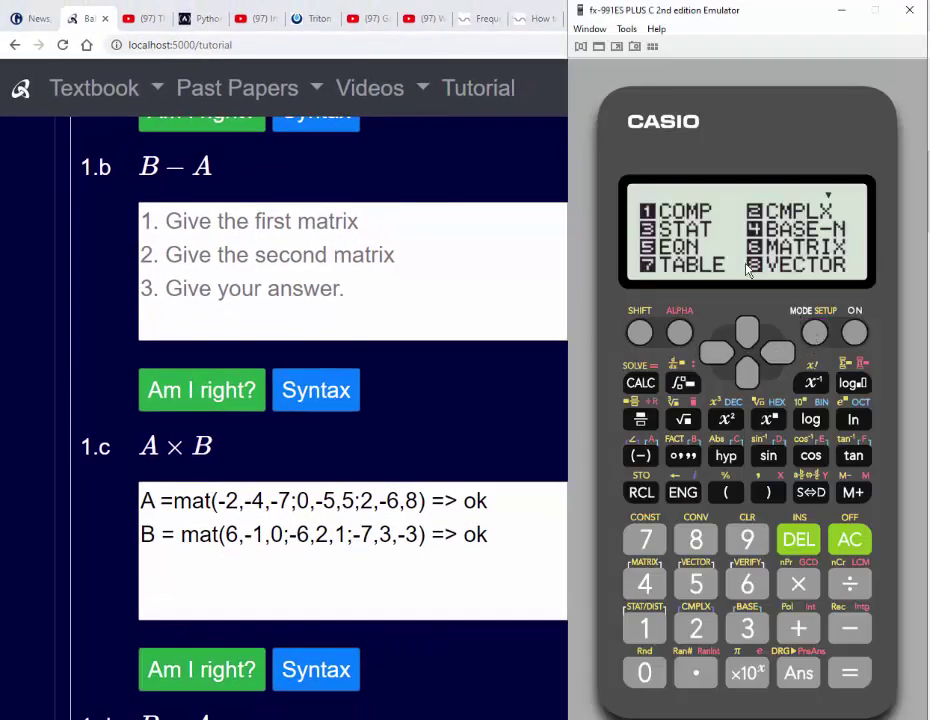
{"action": "left_click", "coordinate": [747, 586]}
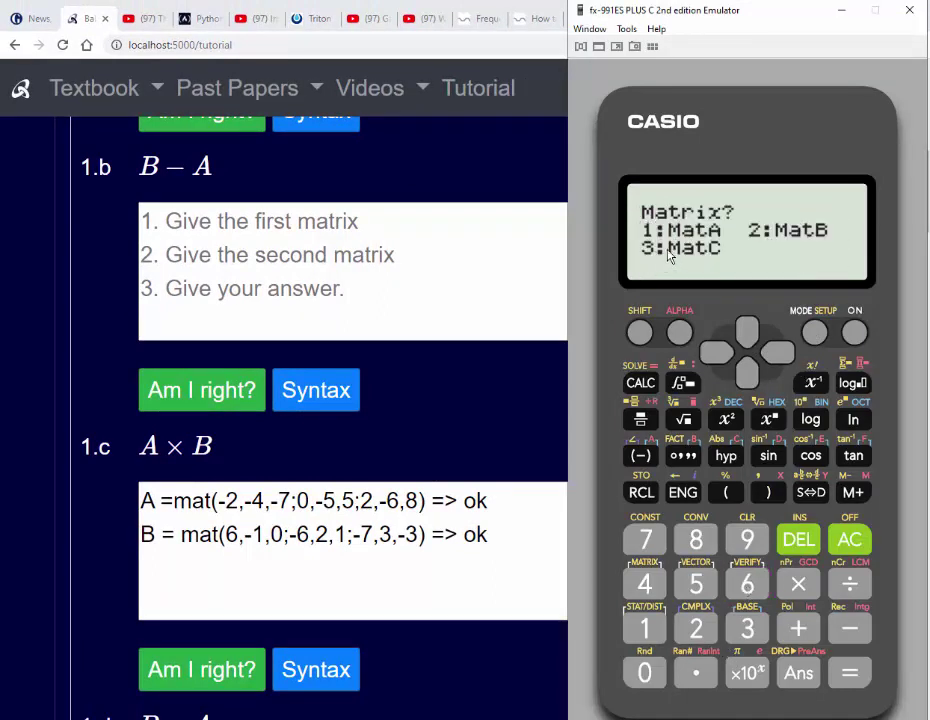
{"action": "left_click", "coordinate": [646, 626]}
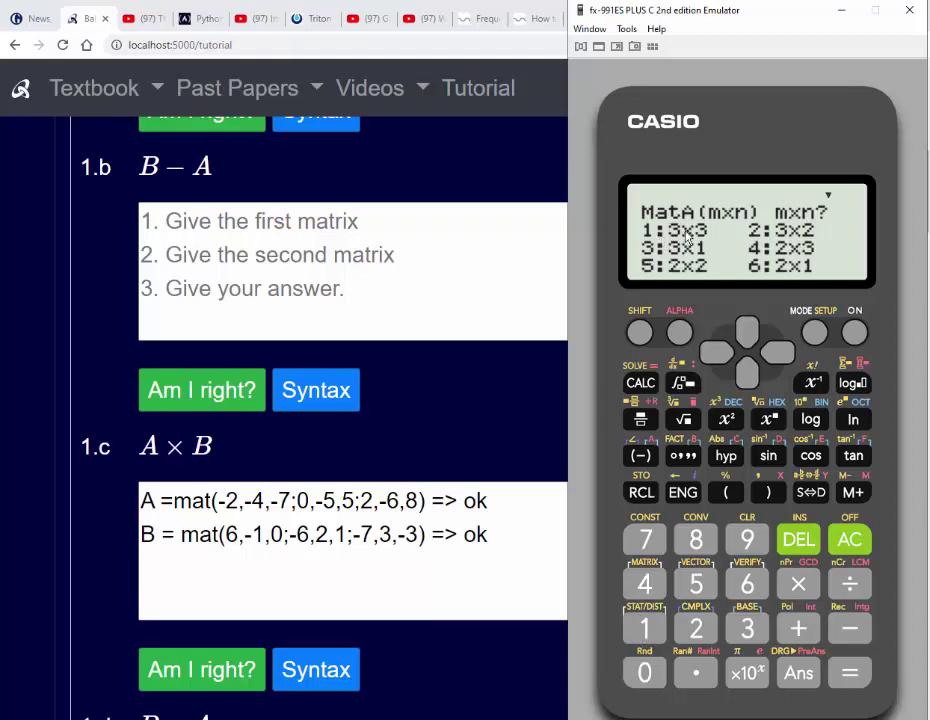
{"action": "left_click", "coordinate": [645, 628]}
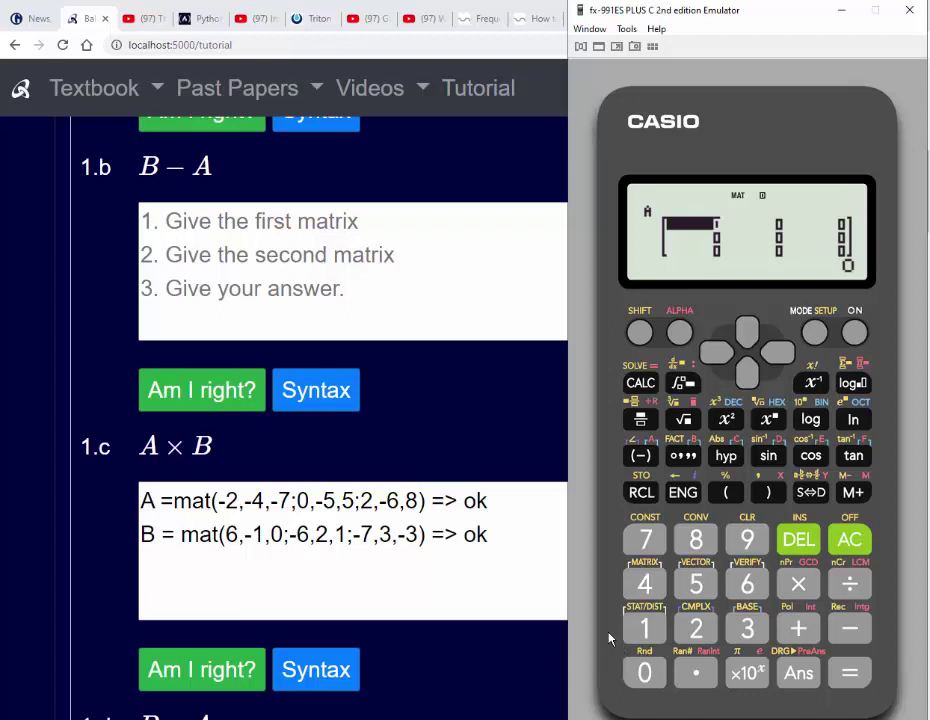
Fill MatA with -2,-4,-7; 0,-5,5; 2,-6,8 and clear the display.
{"action": "type", "text": "-2"}
{"action": "left_click", "coordinate": [862, 678]}
{"action": "type", "text": "-4"}
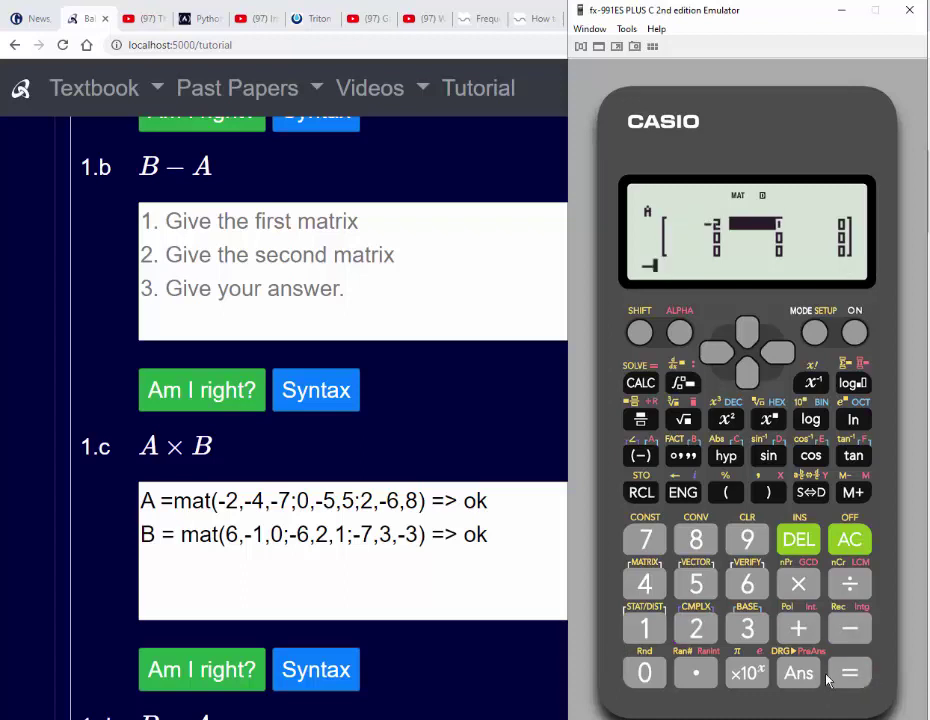
{"action": "key", "text": "Return"}
{"action": "type", "text": "-7"}
{"action": "left_click", "coordinate": [850, 676]}
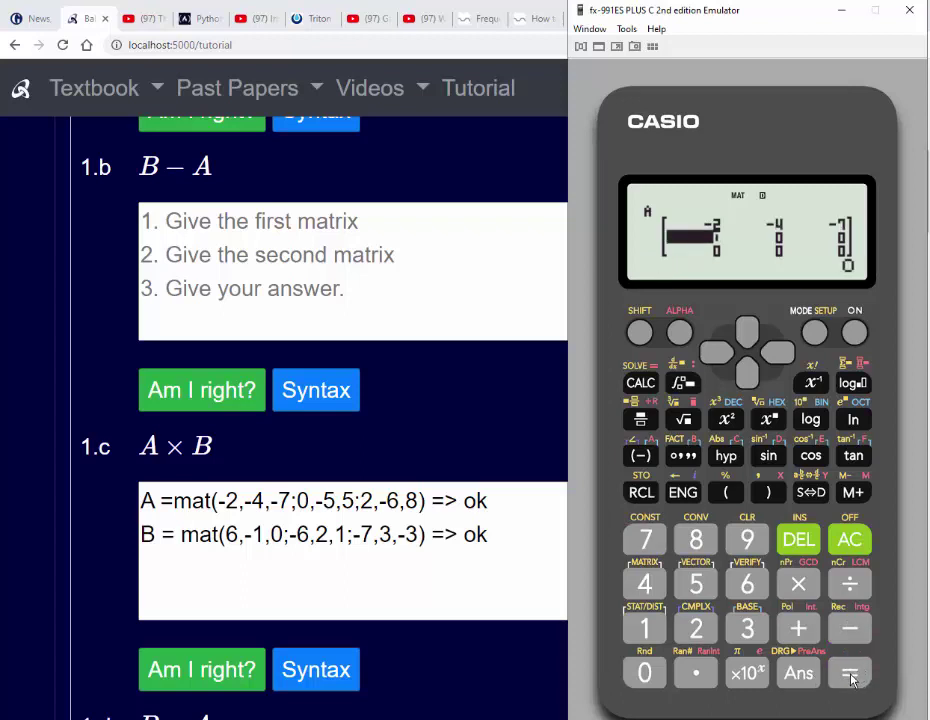
{"action": "key", "text": "Return"}
{"action": "type", "text": "-5"}
{"action": "left_click", "coordinate": [850, 674]}
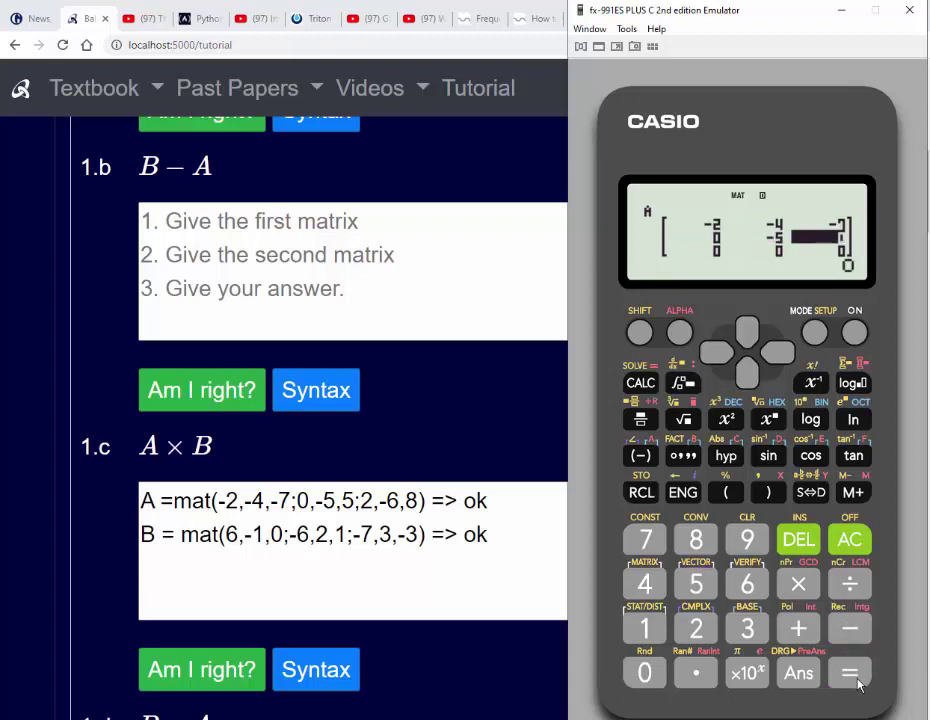
{"action": "type", "text": "5"}
{"action": "left_click", "coordinate": [849, 675]}
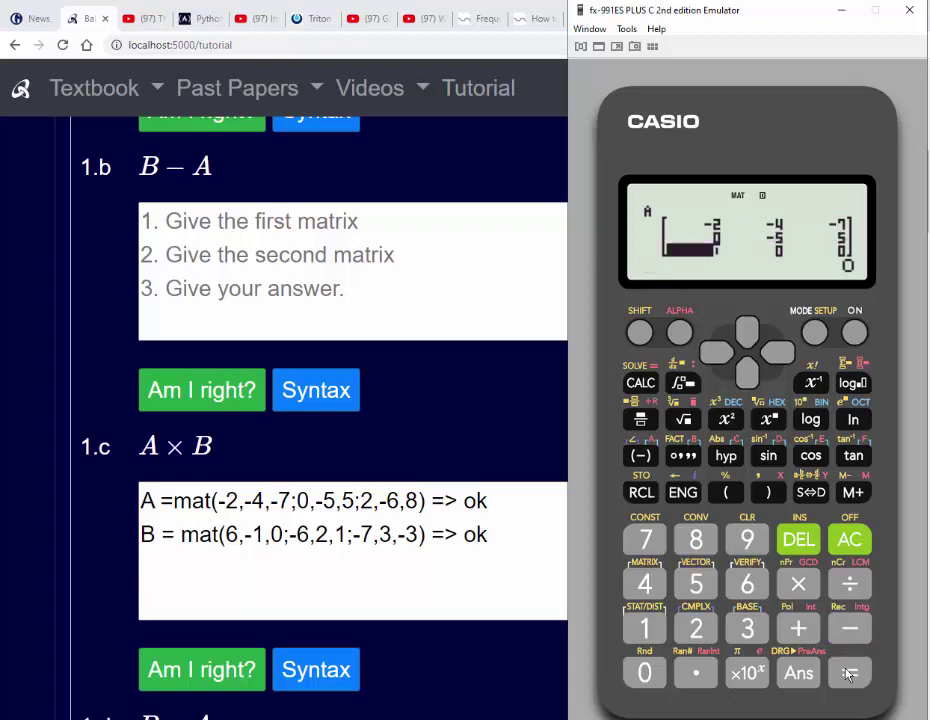
{"action": "type", "text": "2"}
{"action": "left_click", "coordinate": [849, 674]}
{"action": "type", "text": "-6"}
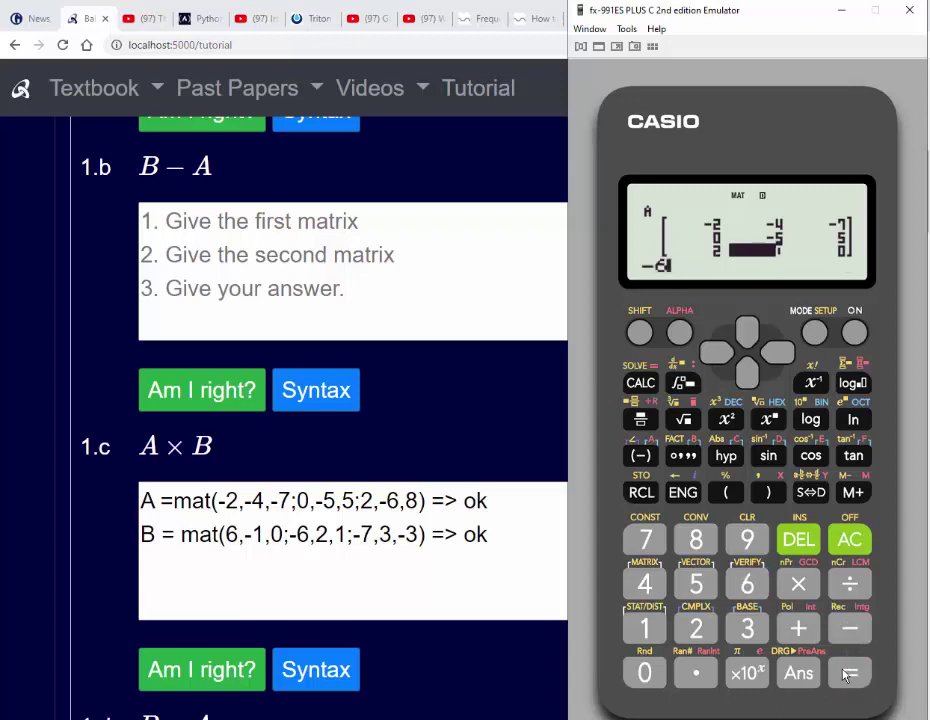
{"action": "left_click", "coordinate": [849, 674]}
{"action": "left_click", "coordinate": [696, 540]}
{"action": "left_click", "coordinate": [849, 674]}
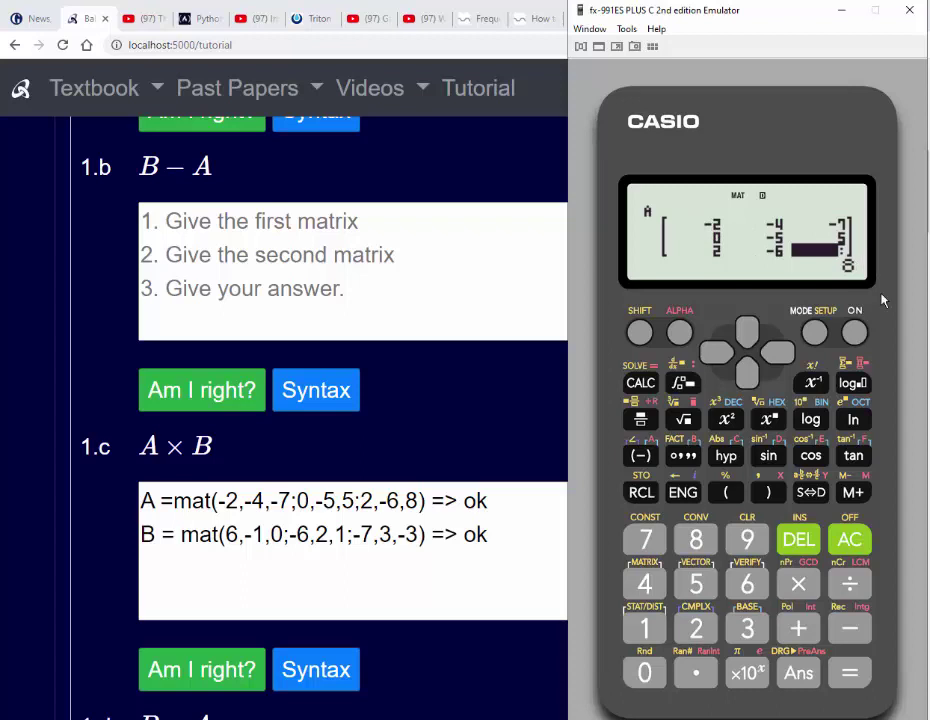
{"action": "left_click", "coordinate": [852, 540]}
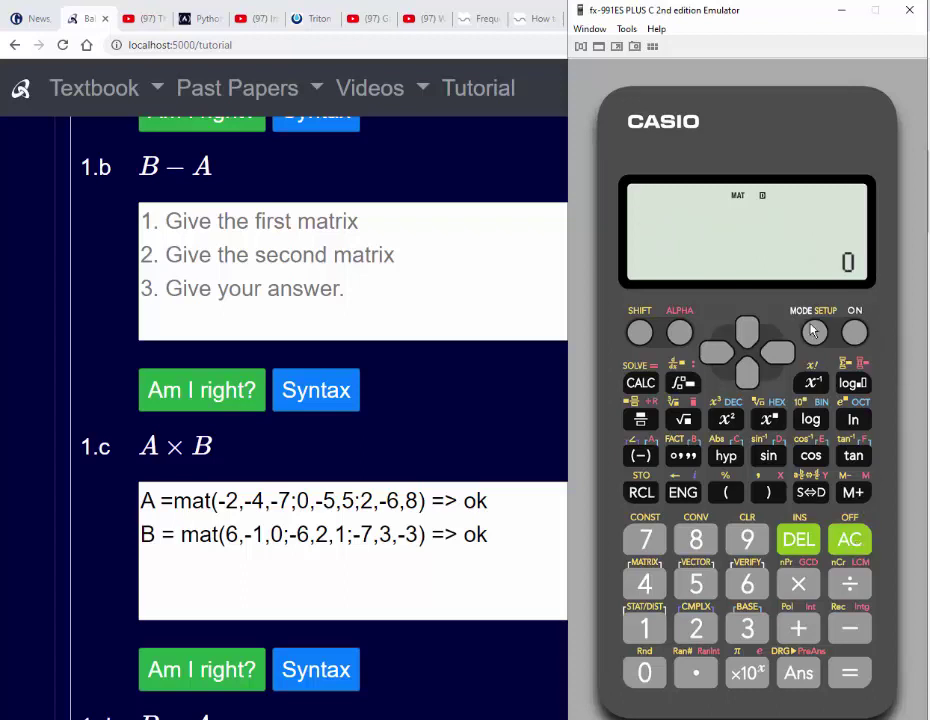
Return to Matrix mode and define MatB as a 3×3 matrix.
{"action": "left_click", "coordinate": [814, 334]}
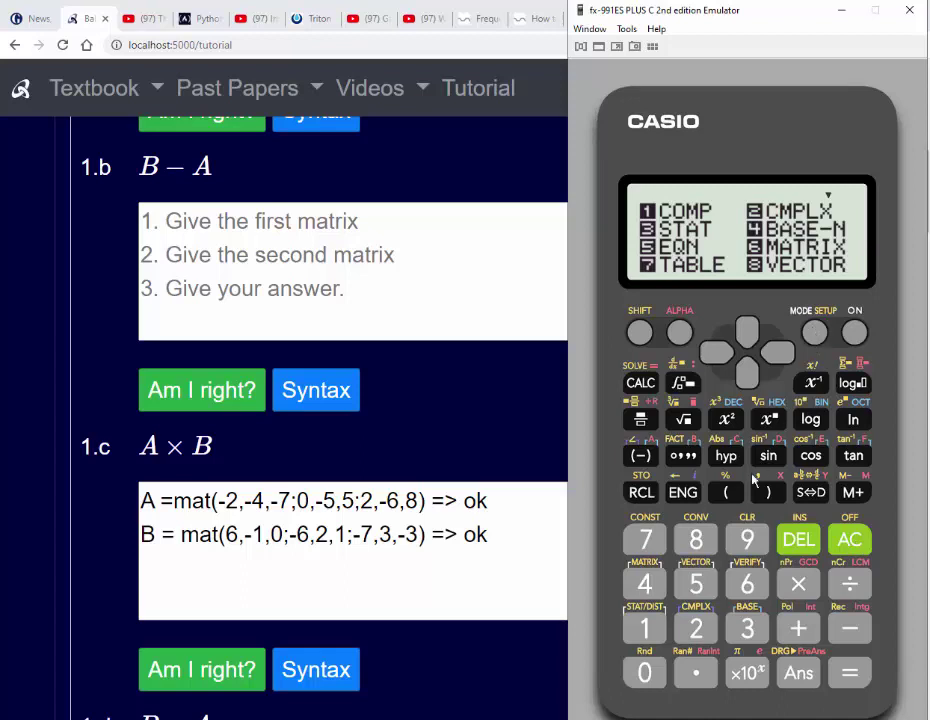
{"action": "left_click", "coordinate": [742, 590]}
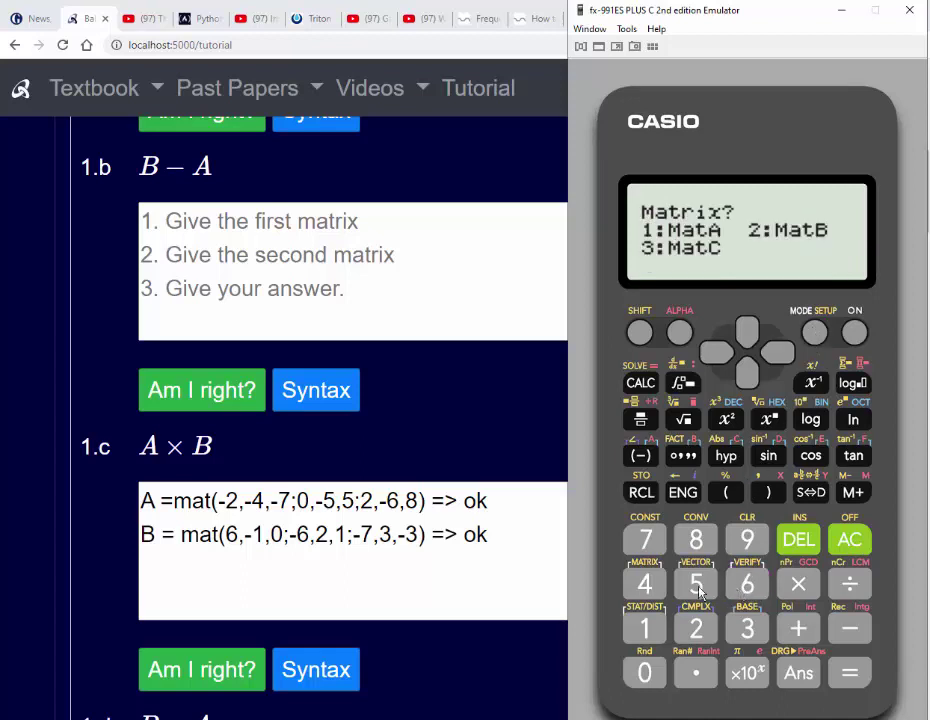
{"action": "left_click", "coordinate": [696, 628]}
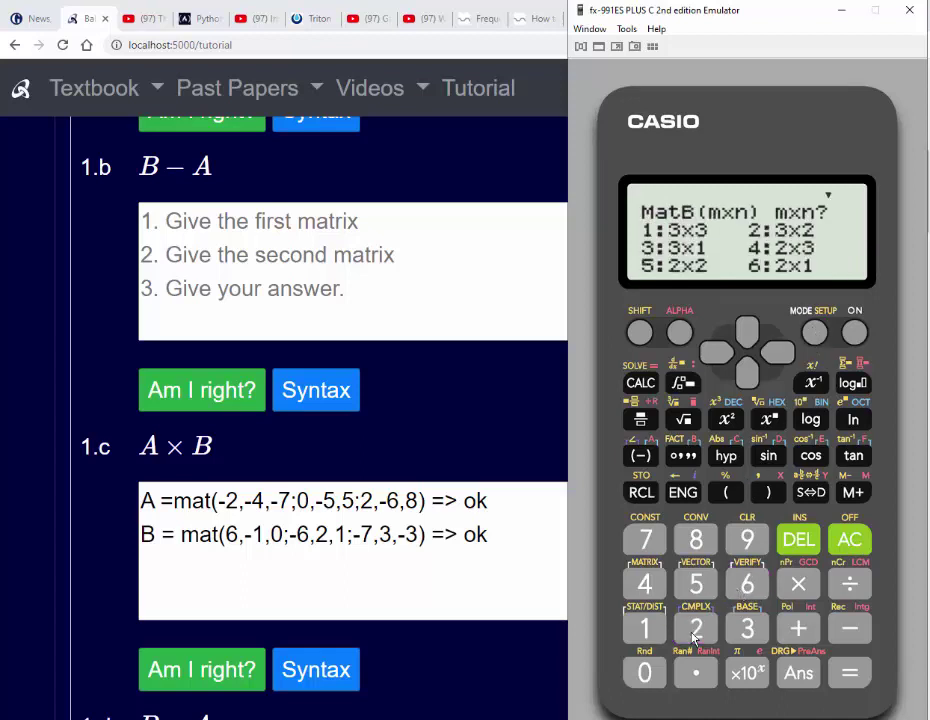
{"action": "left_click", "coordinate": [640, 628]}
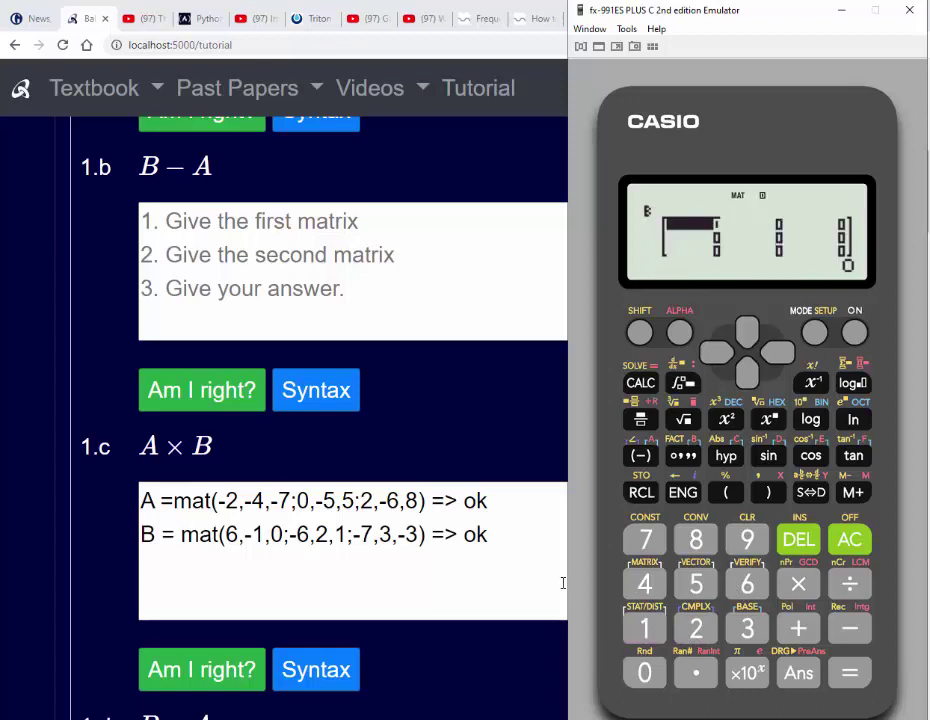
Fill MatB with 6,-1,0; -6,2,1; -7,3,-3 and go back to the calculation screen.
{"action": "left_click", "coordinate": [747, 584]}
{"action": "left_click", "coordinate": [850, 673]}
{"action": "key", "text": "minus"}
{"action": "key", "text": "1"}
{"action": "left_click", "coordinate": [856, 678]}
{"action": "key", "text": "0"}
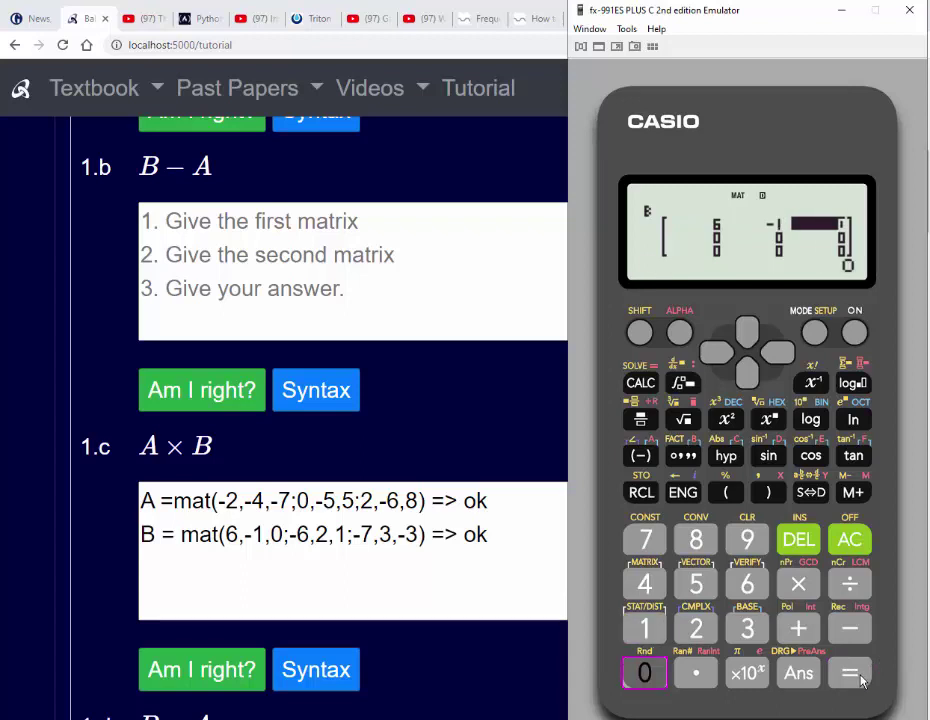
{"action": "left_click", "coordinate": [858, 679]}
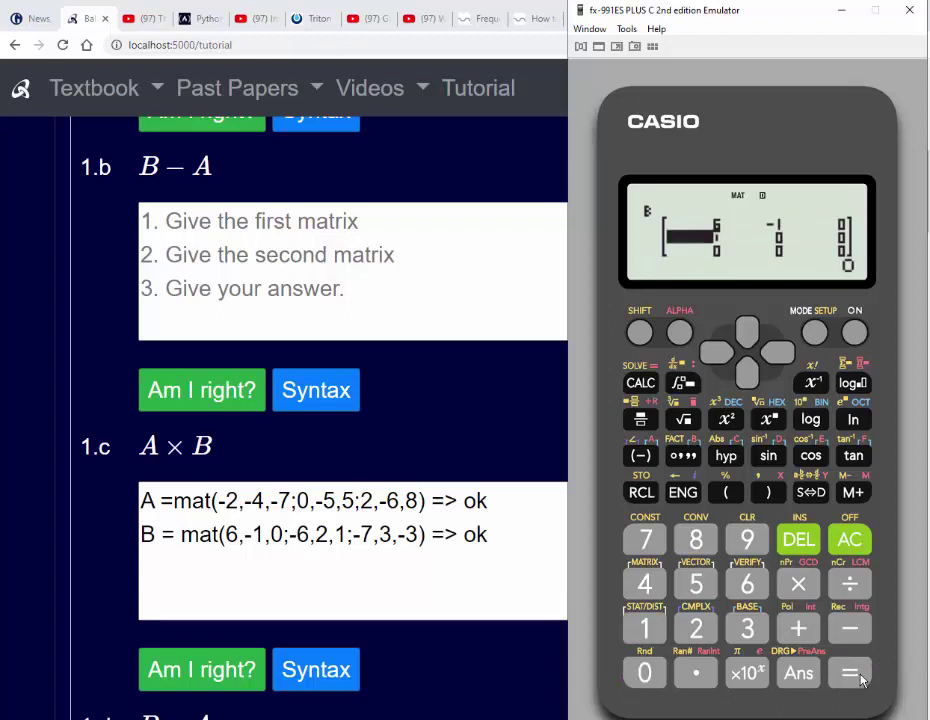
{"action": "key", "text": "minus"}
{"action": "key", "text": "6"}
{"action": "left_click", "coordinate": [858, 678]}
{"action": "key", "text": "2"}
{"action": "left_click", "coordinate": [858, 679]}
{"action": "key", "text": "1"}
{"action": "left_click", "coordinate": [858, 679]}
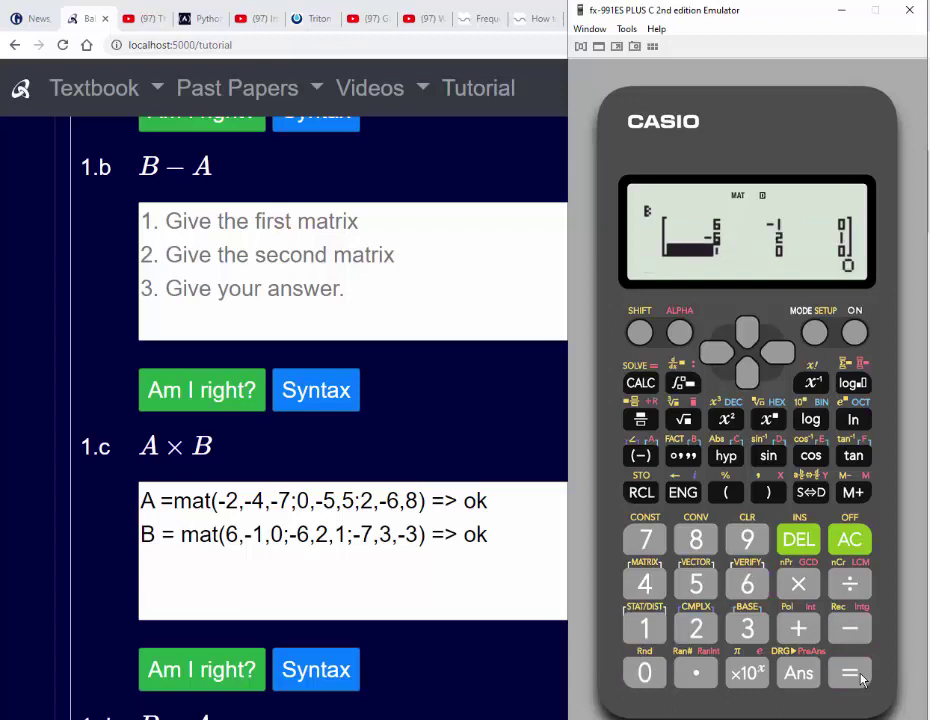
{"action": "key", "text": "minus"}
{"action": "key", "text": "7"}
{"action": "left_click", "coordinate": [858, 679]}
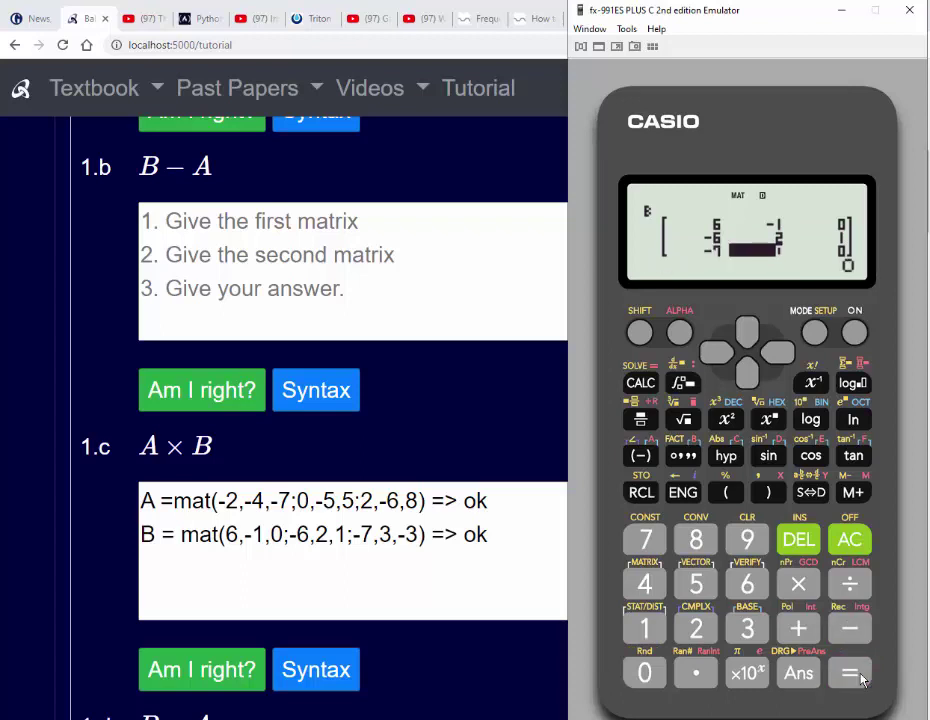
{"action": "key", "text": "3"}
{"action": "left_click", "coordinate": [858, 679]}
{"action": "key", "text": "minus"}
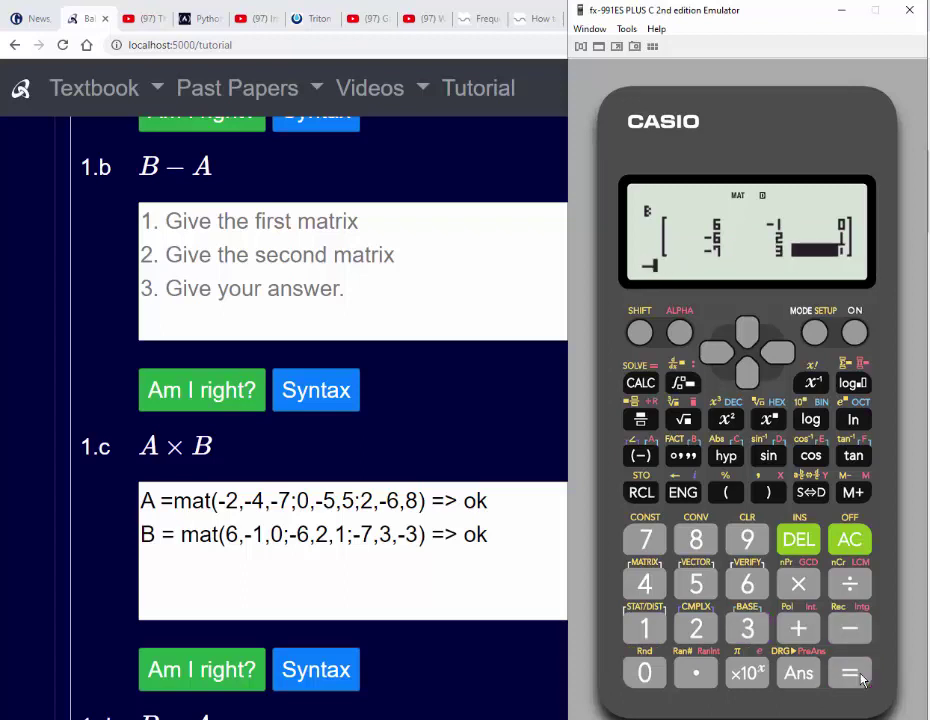
{"action": "key", "text": "3"}
{"action": "left_click", "coordinate": [860, 679]}
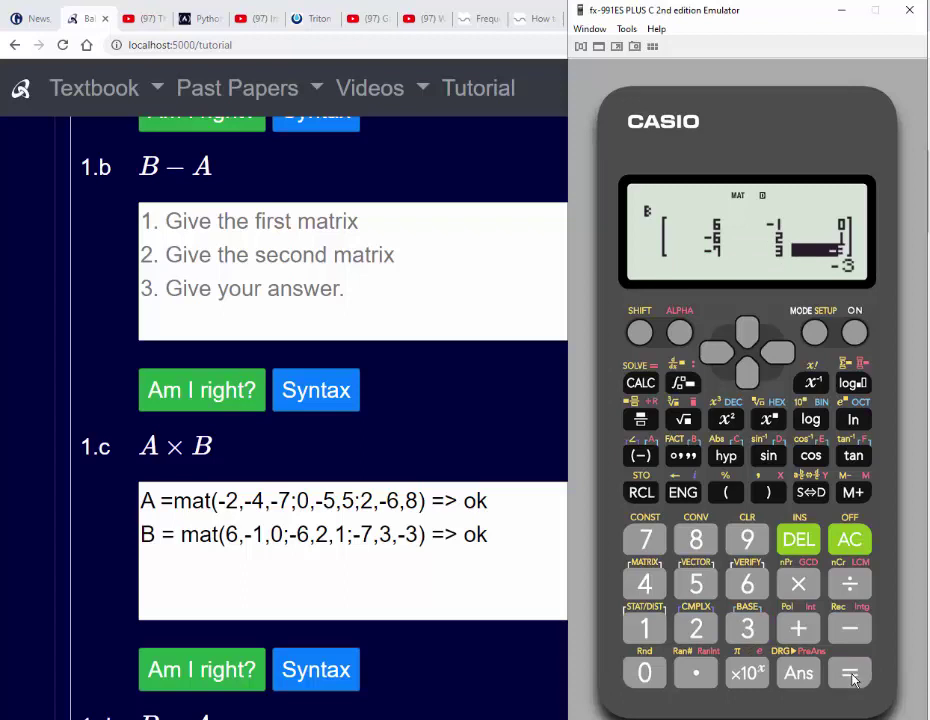
{"action": "left_click", "coordinate": [856, 542]}
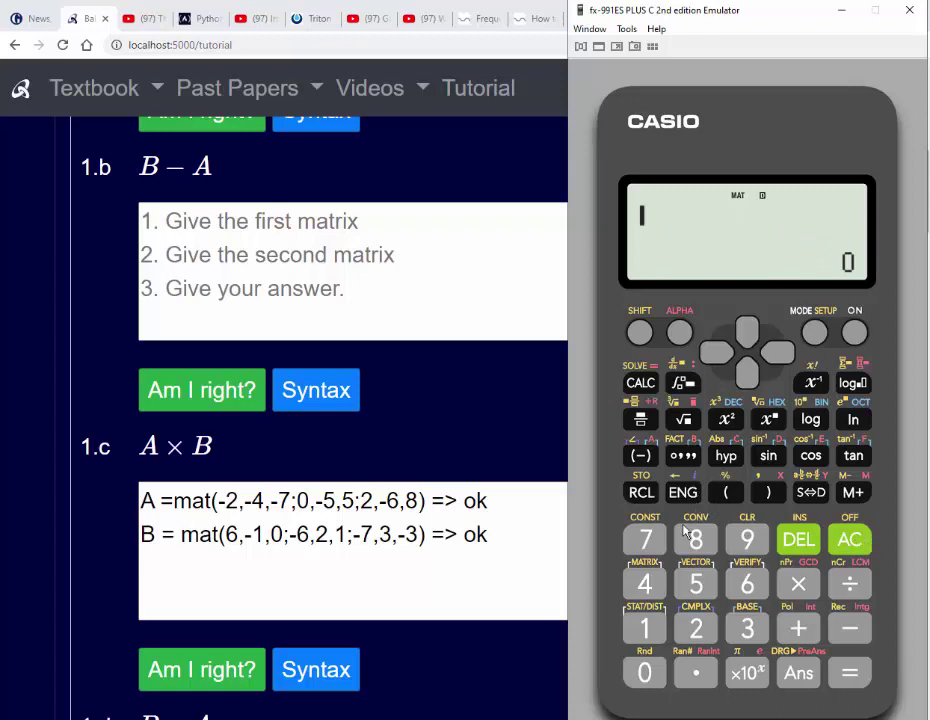
Compute MatA×MatB on the calculator, giving 61,-27,17; -5,5,-20; -8,10,-30.
{"action": "left_click", "coordinate": [639, 332]}
{"action": "left_click", "coordinate": [645, 584]}
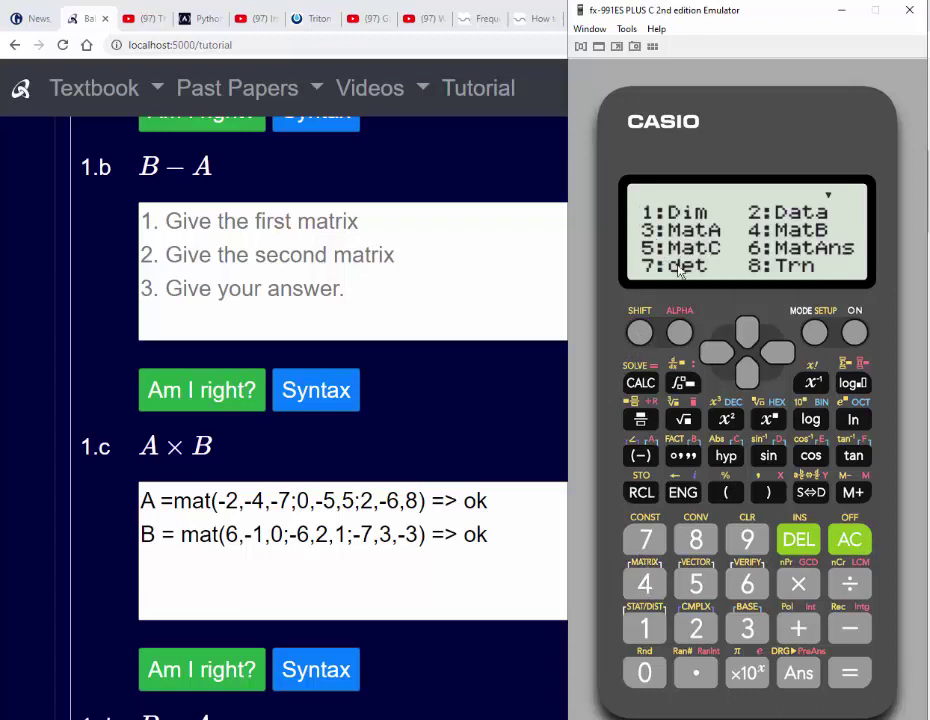
{"action": "left_click", "coordinate": [748, 626]}
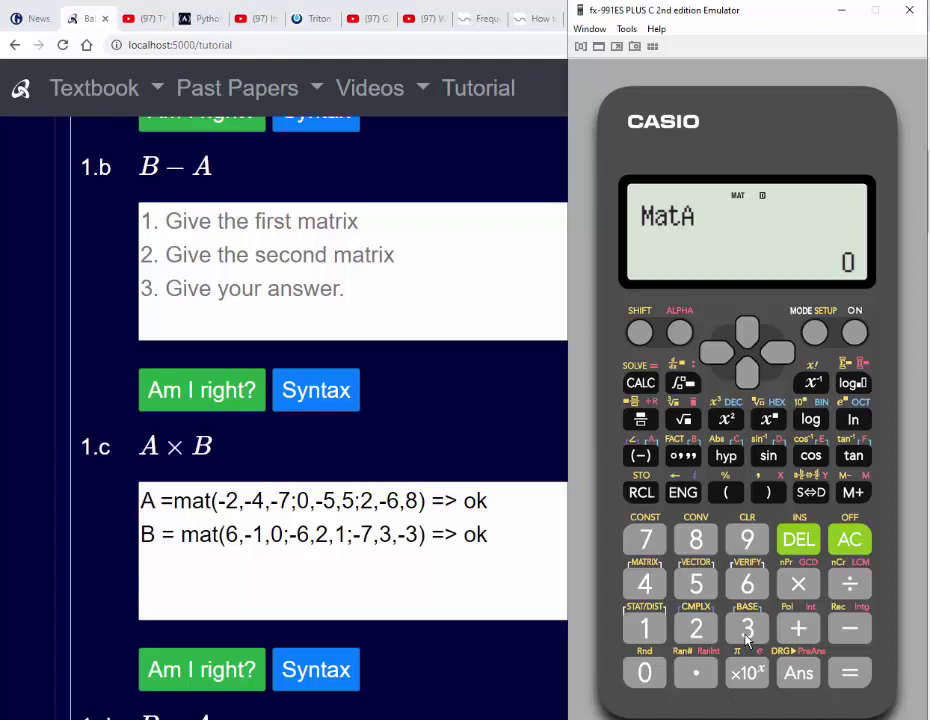
{"action": "left_click", "coordinate": [798, 585]}
{"action": "left_click", "coordinate": [639, 333]}
{"action": "left_click", "coordinate": [646, 586]}
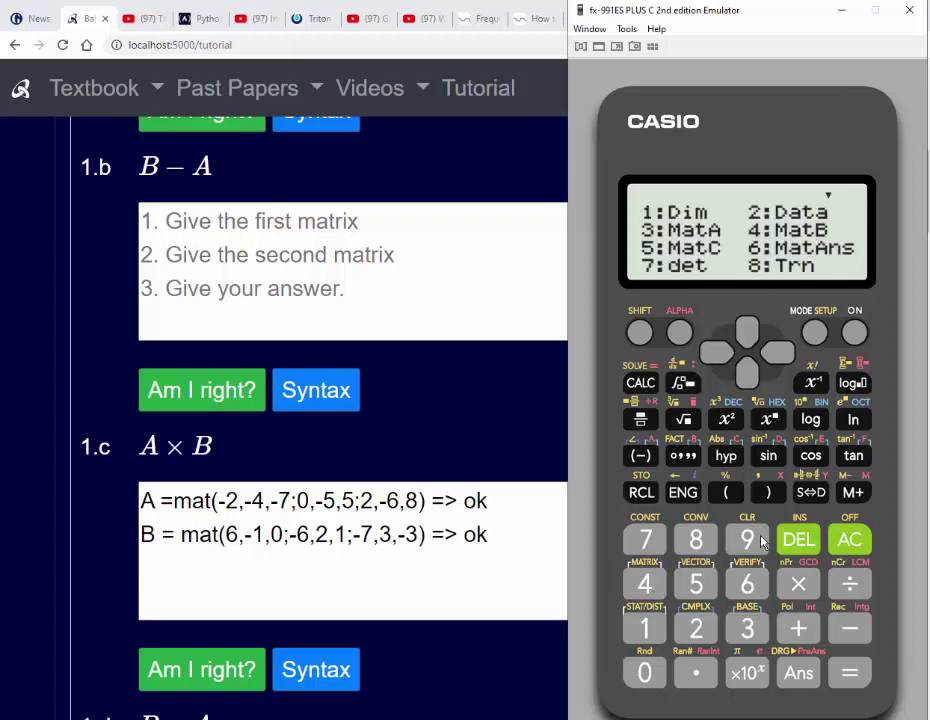
{"action": "left_click", "coordinate": [642, 585]}
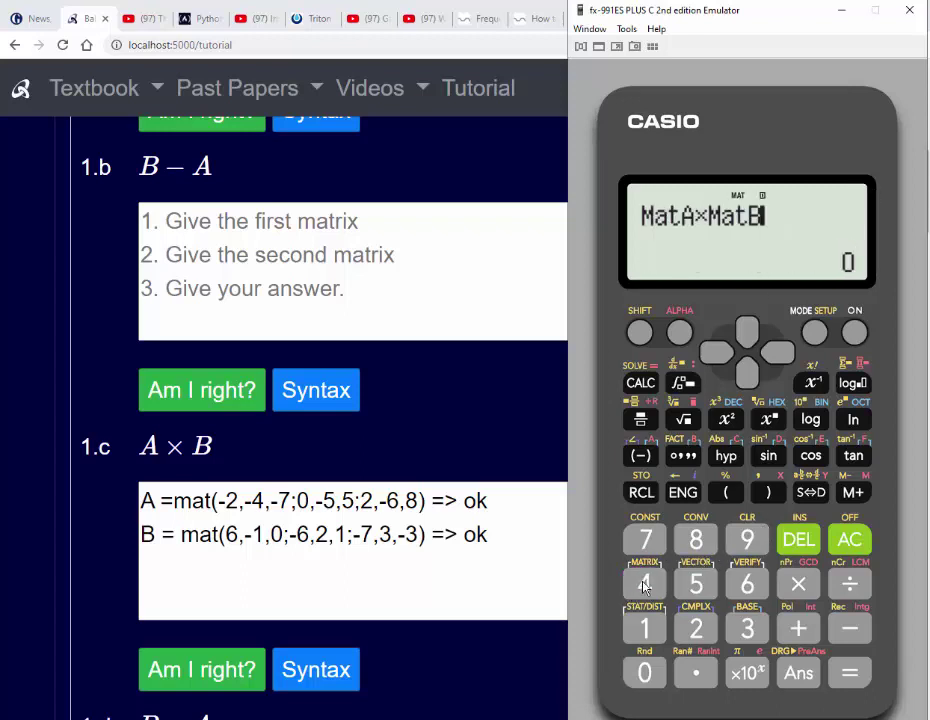
{"action": "left_click", "coordinate": [846, 690]}
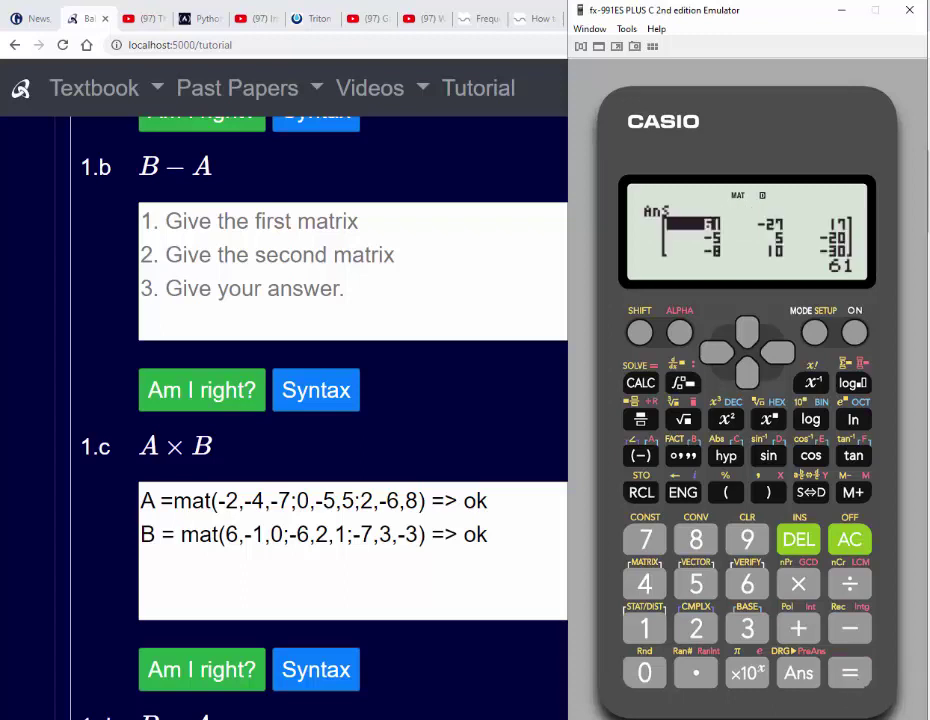
{"action": "left_click", "coordinate": [491, 545]}
{"action": "key", "text": "alt+Tab"}
Add A*B = mat(61,-27,17;-5,5,-20;-8,10,-30) on line 3 of the 1.c answer and check it.
{"action": "left_click", "coordinate": [451, 568]}
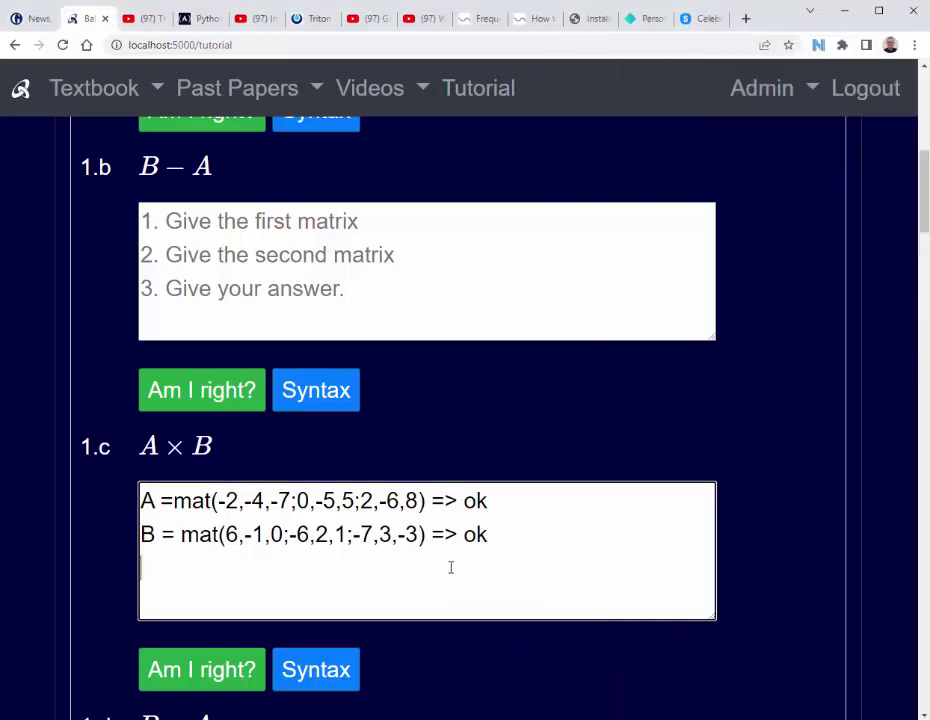
{"action": "type", "text": "A*B = mat"}
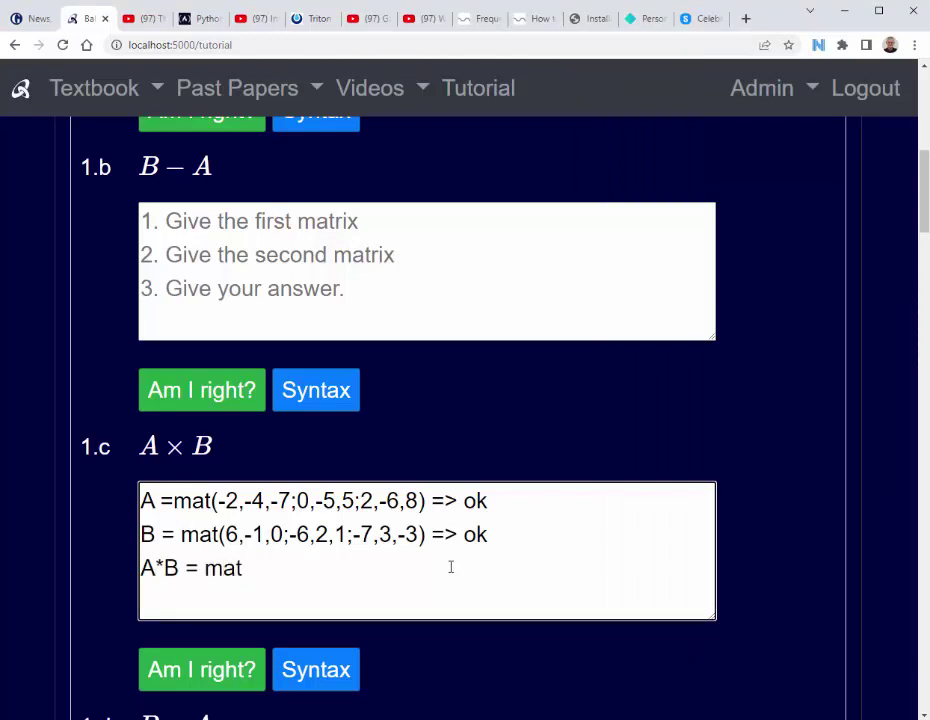
{"action": "type", "text": "(61,-27"}
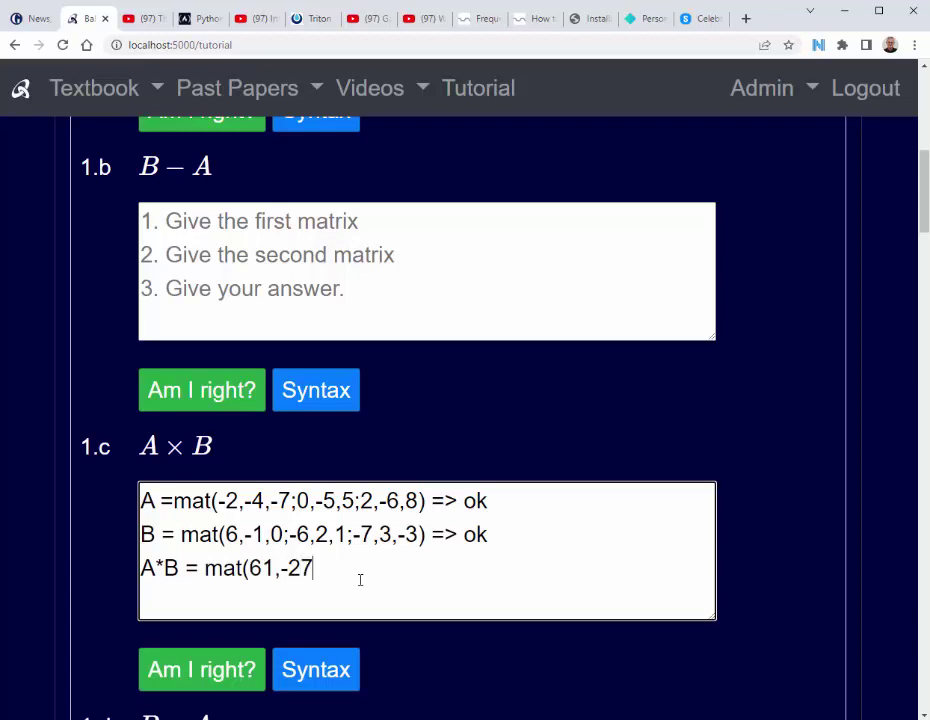
{"action": "type", "text": ",17;-5,5,-20;-8,"}
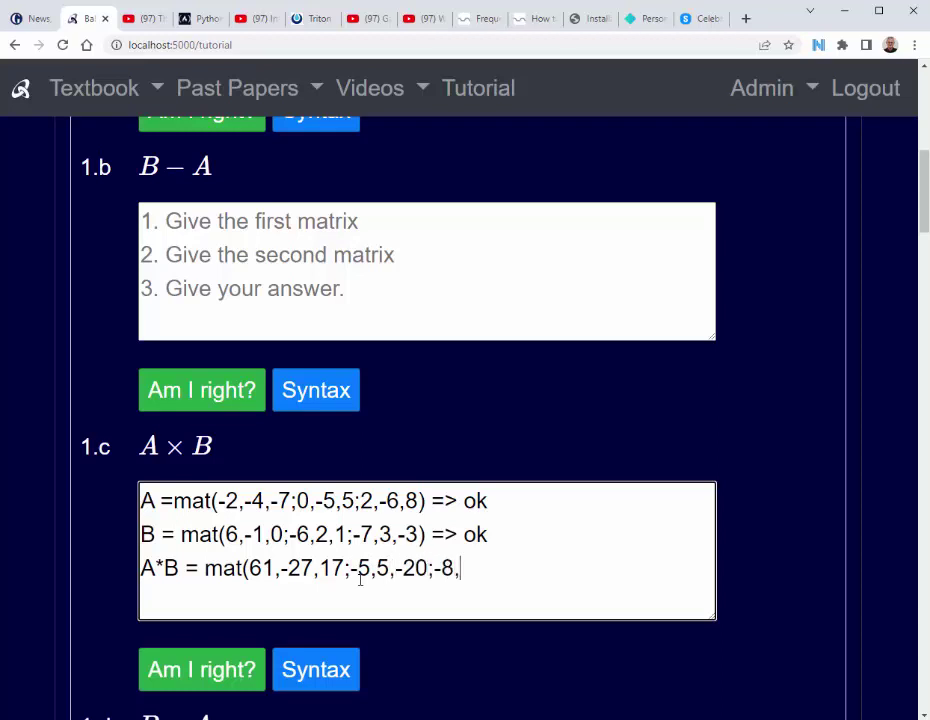
{"action": "type", "text": "10,-30"}
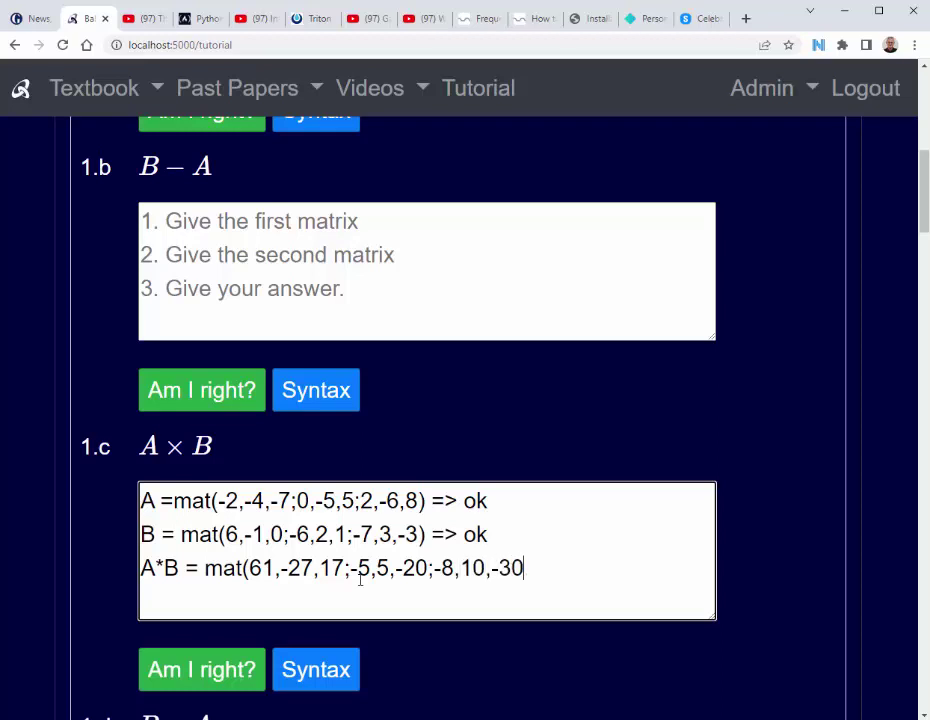
{"action": "type", "text": ")"}
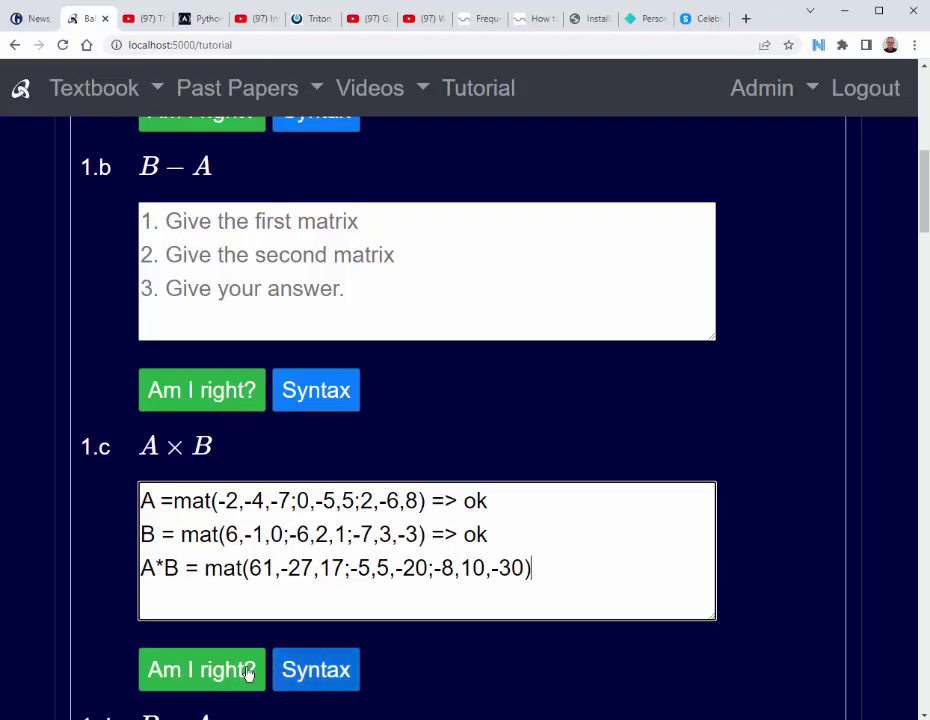
{"action": "left_click", "coordinate": [207, 675]}
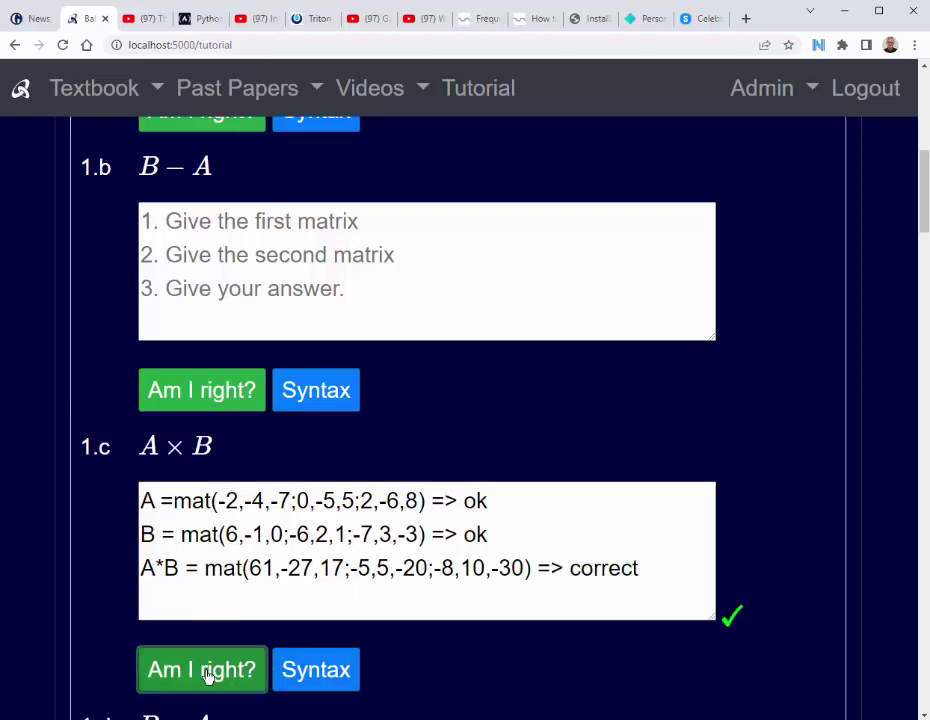
{"action": "scroll", "coordinate": [210, 678], "scroll_direction": "down", "scroll_amount": 1}
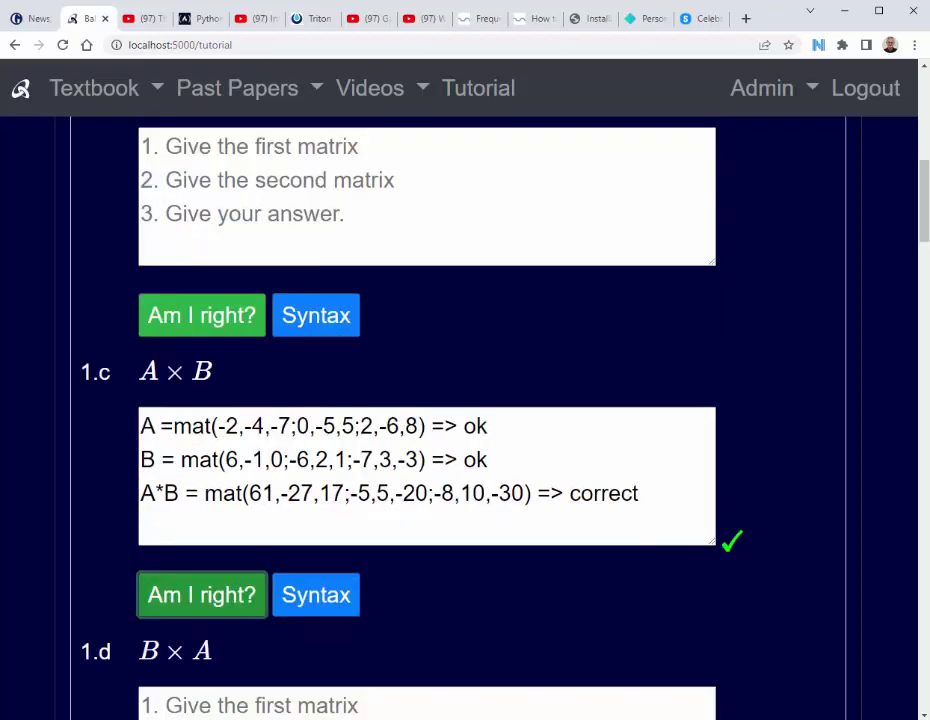